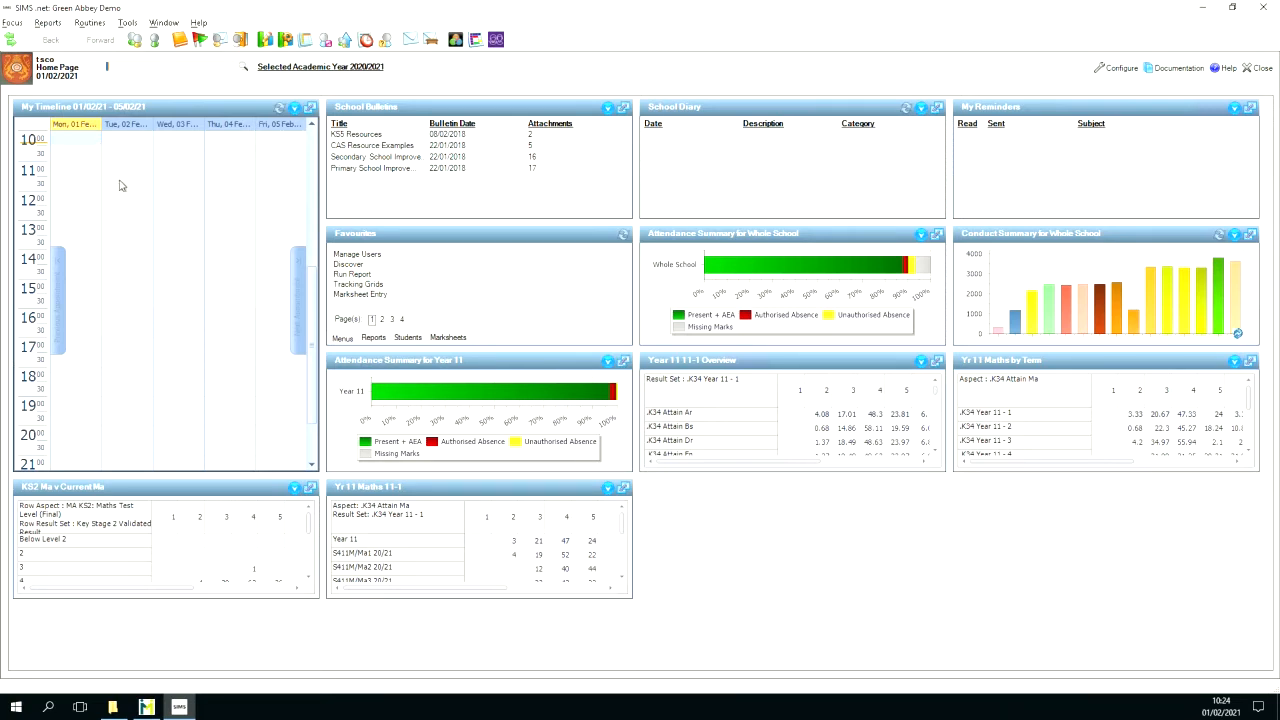
Step: List the current Special Educational Needs students and open the SEN record of the female Year 12 student with an Education, Health and Care Plan
{"action": "left_click", "coordinate": [12, 23]}
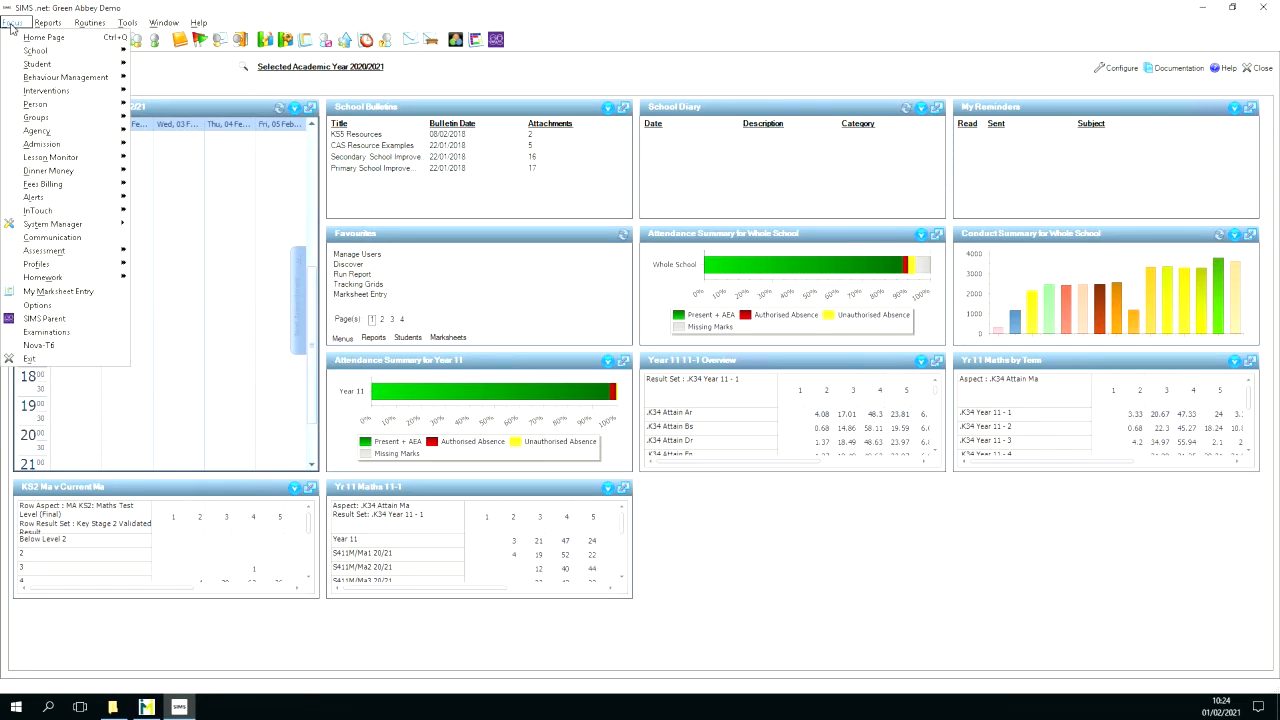
{"action": "mouse_move", "coordinate": [78, 67]}
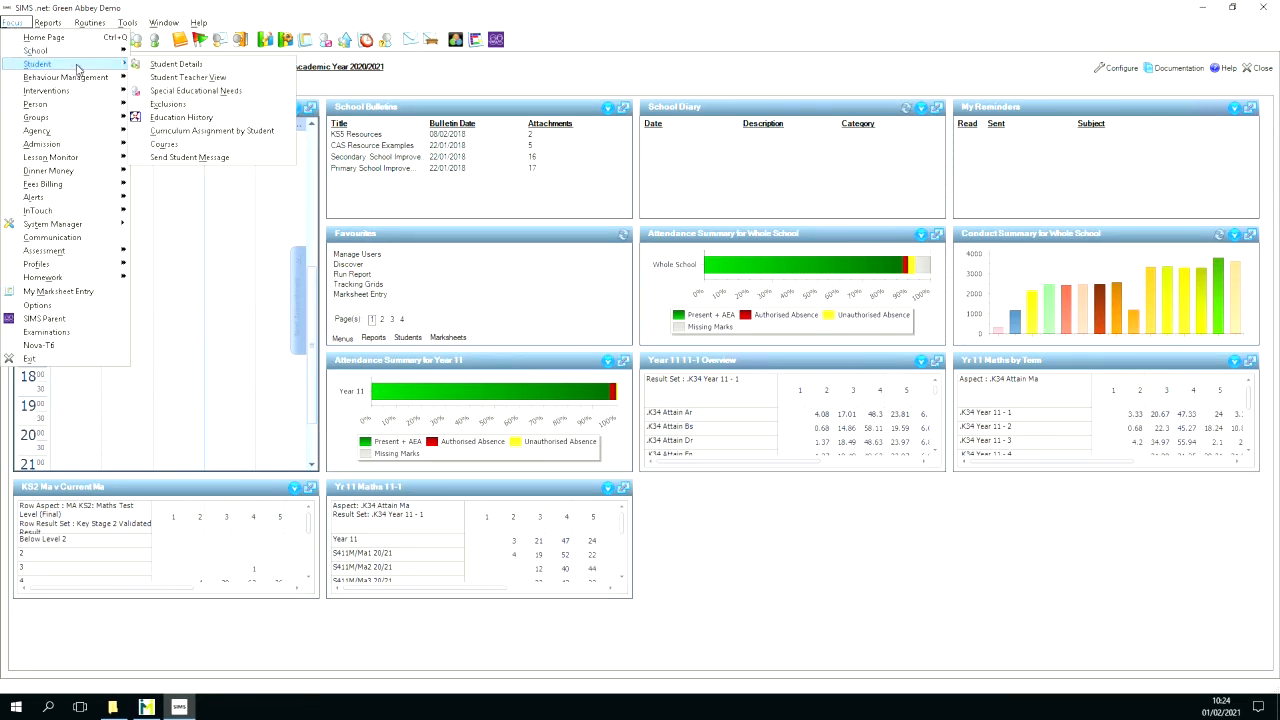
{"action": "left_click", "coordinate": [238, 96]}
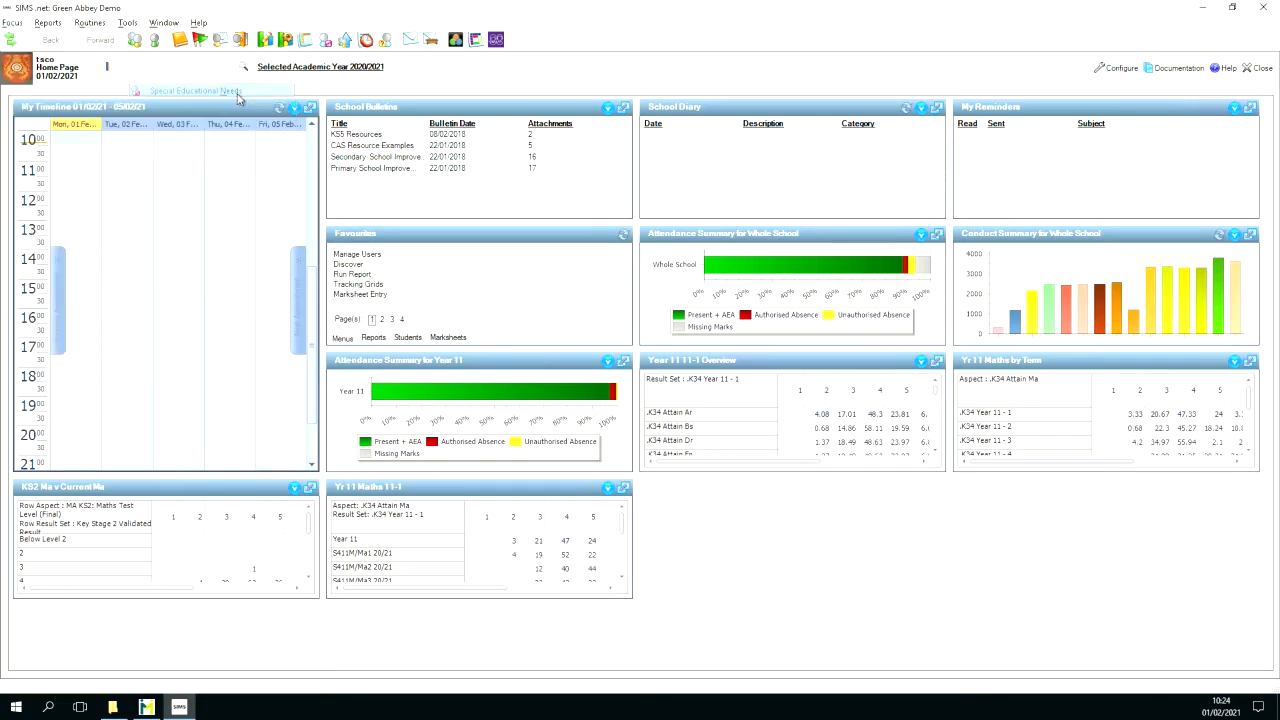
{"action": "left_click", "coordinate": [27, 75]}
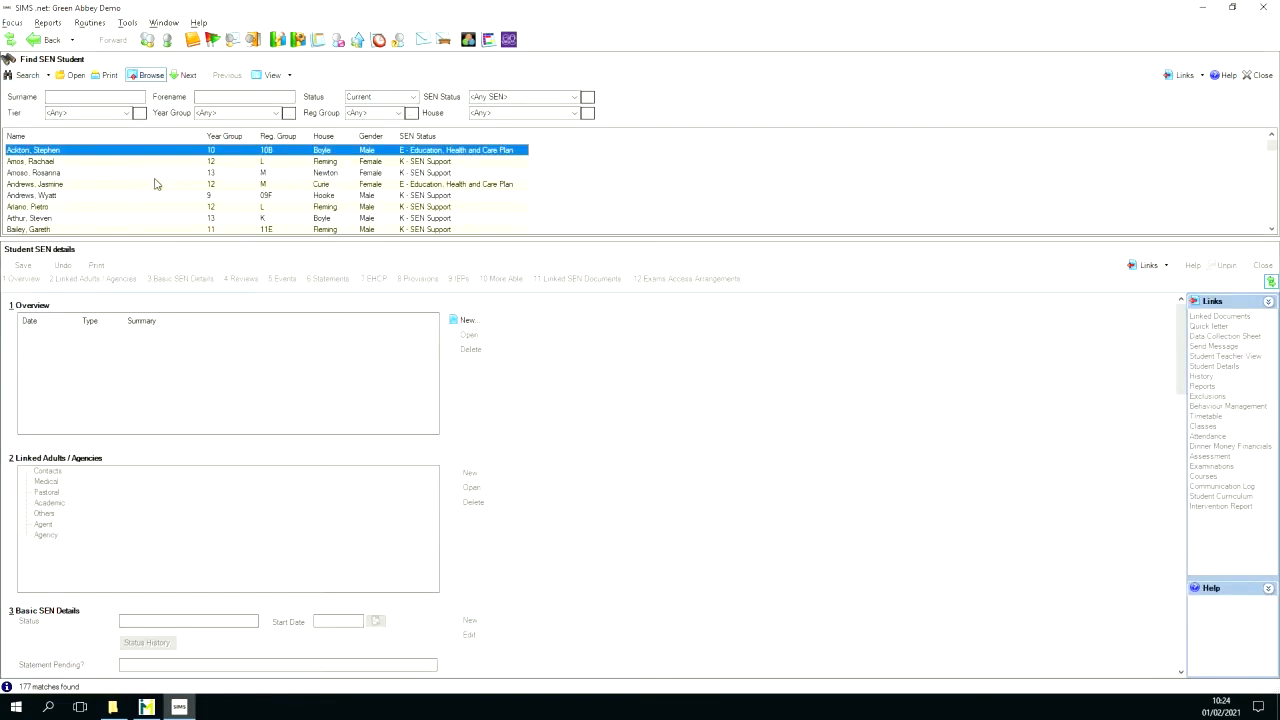
{"action": "double_click", "coordinate": [58, 186]}
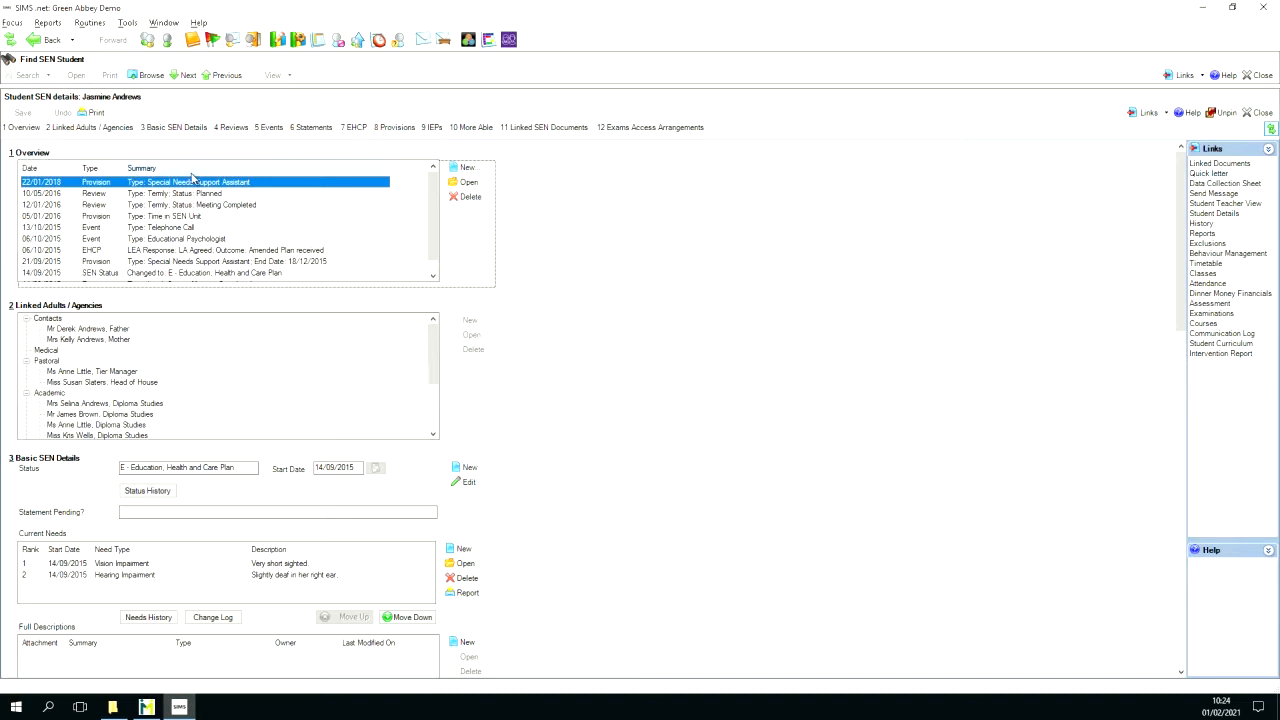
Step: Examine the student's full SEN history in the Overview and the people listed under Linked Adults / Agencies
{"action": "mouse_move", "coordinate": [431, 210]}
{"action": "left_mouse_down"}
{"action": "mouse_move", "coordinate": [431, 250]}
{"action": "mouse_move", "coordinate": [431, 205]}
{"action": "left_mouse_up"}
{"action": "left_click", "coordinate": [243, 273]}
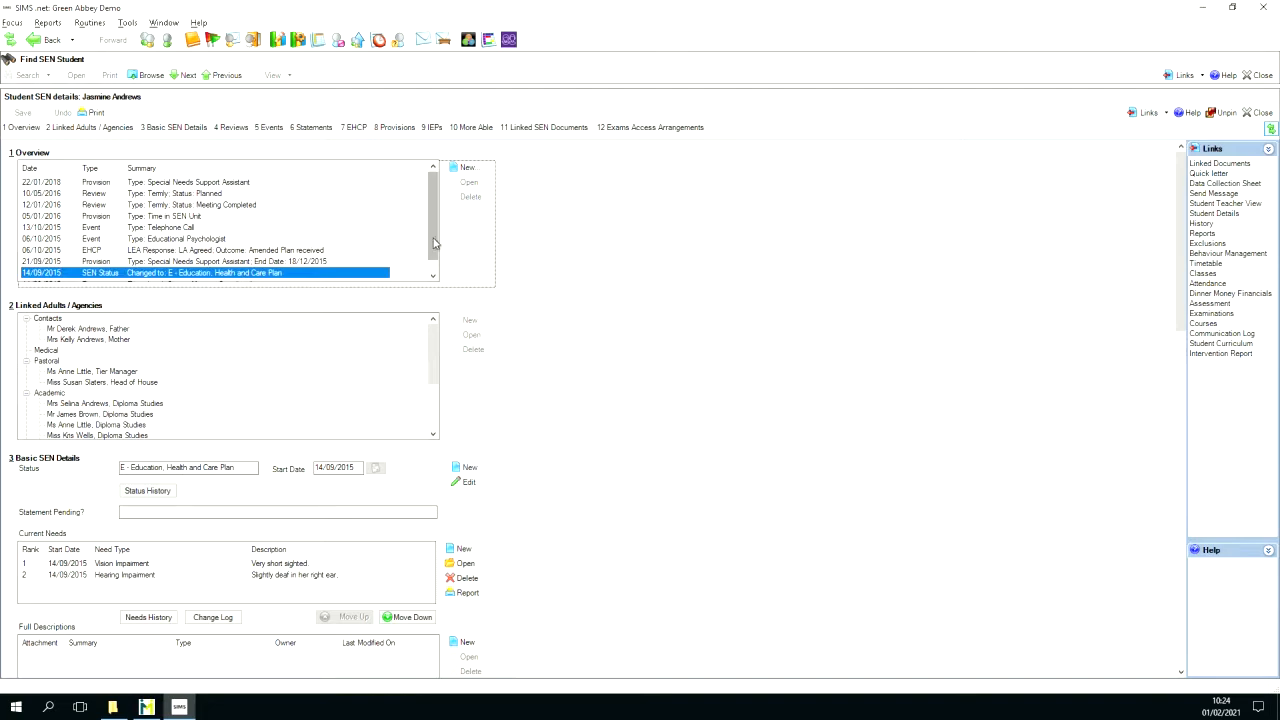
{"action": "scroll", "coordinate": [435, 250], "scroll_direction": "down", "scroll_amount": 1}
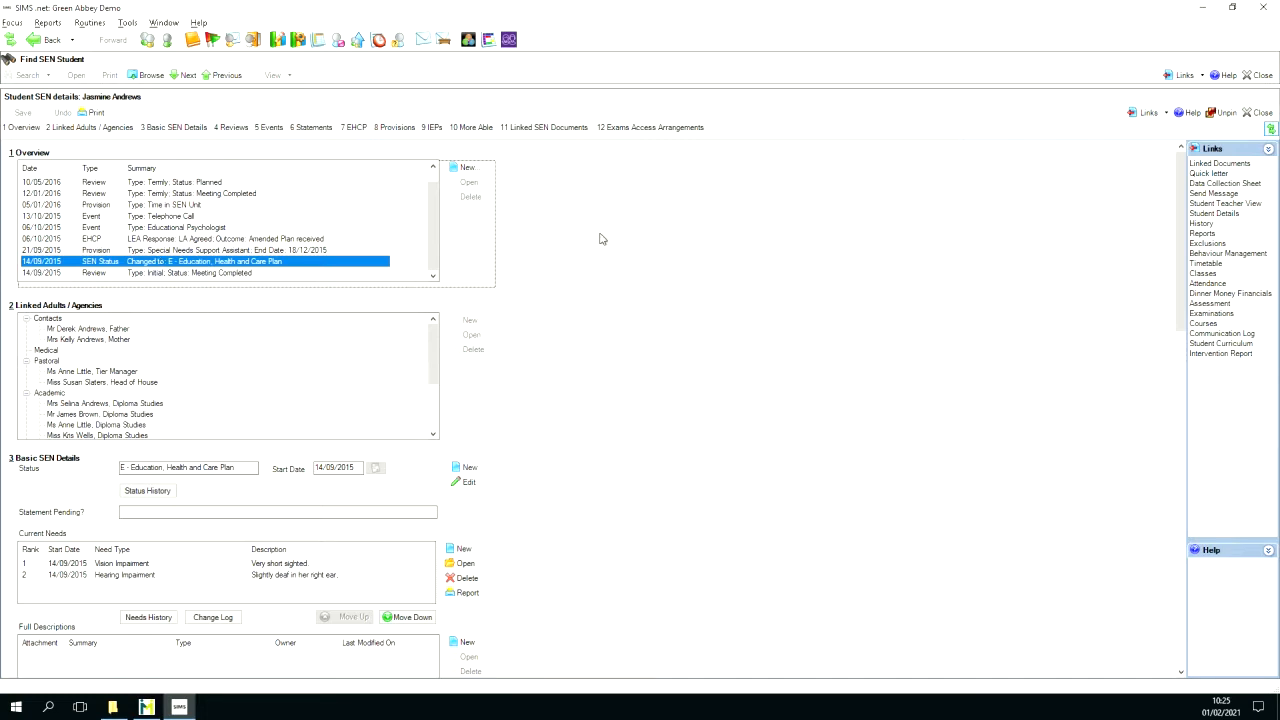
{"action": "left_click", "coordinate": [86, 130]}
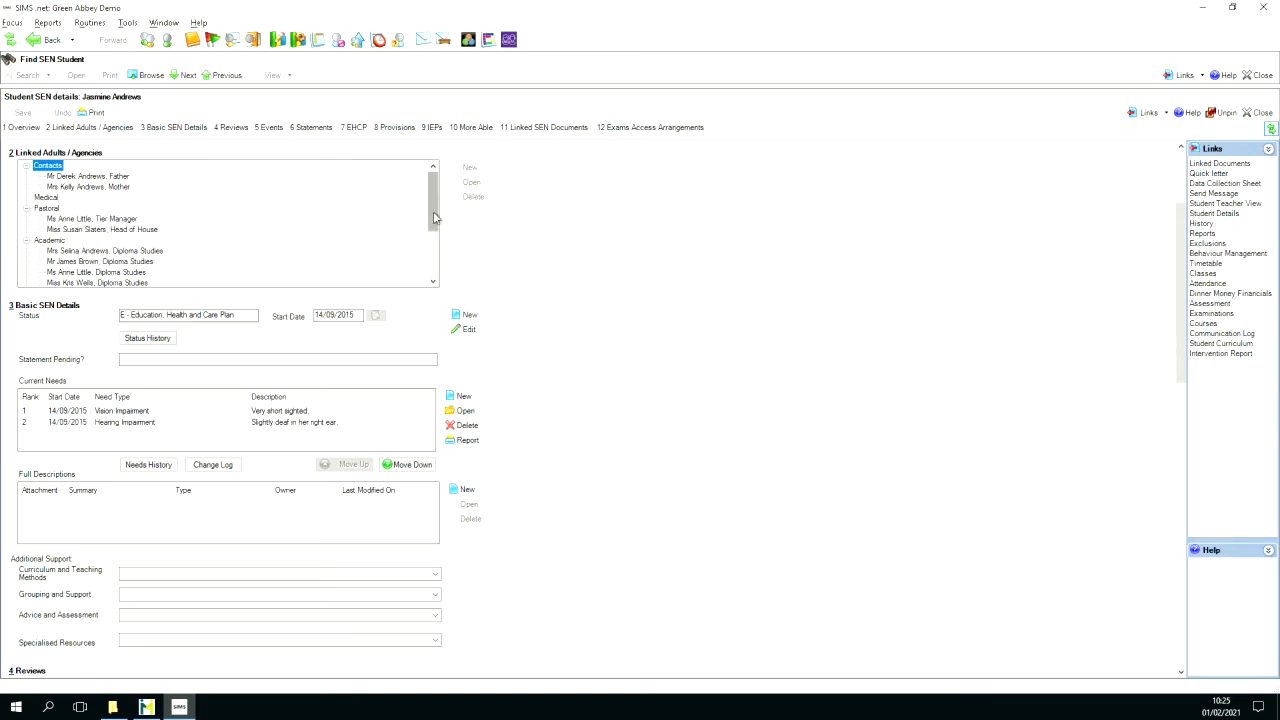
{"action": "left_click_drag", "start_coordinate": [436, 225], "coordinate": [437, 268]}
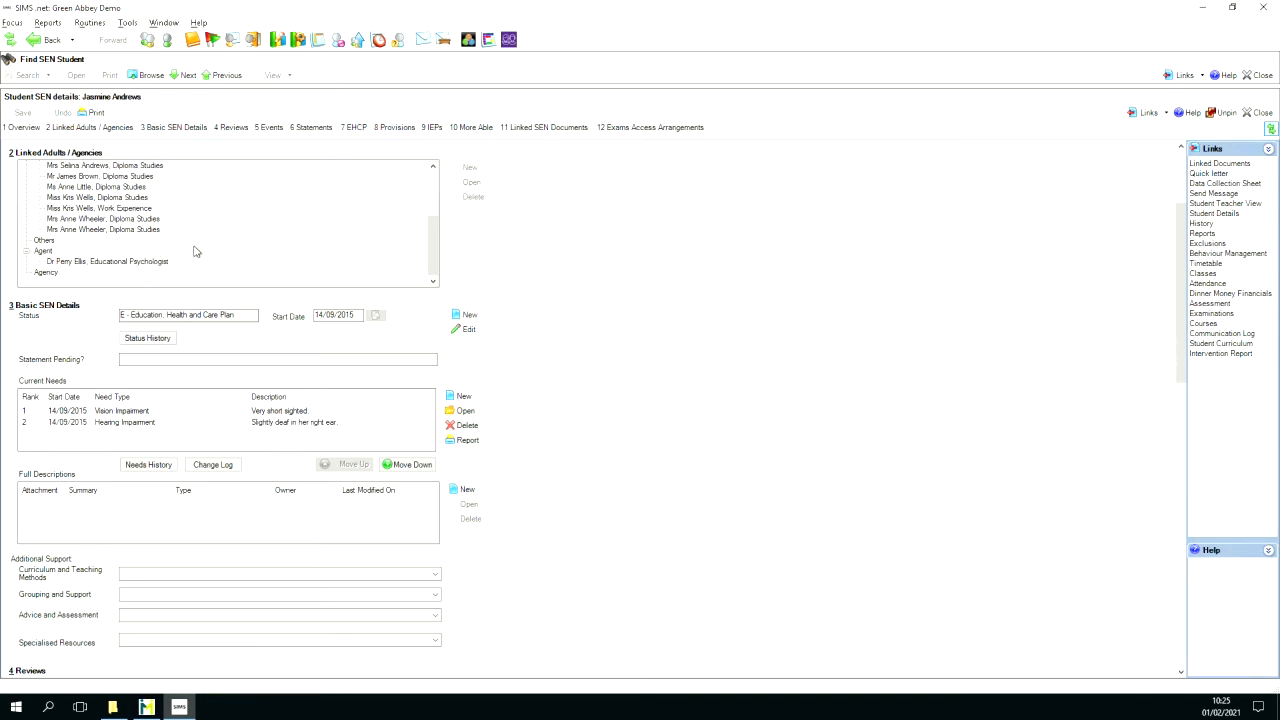
Step: Look at the form and attachment browser for a new full description under Basic SEN Details, without adding anything
{"action": "left_click", "coordinate": [178, 128]}
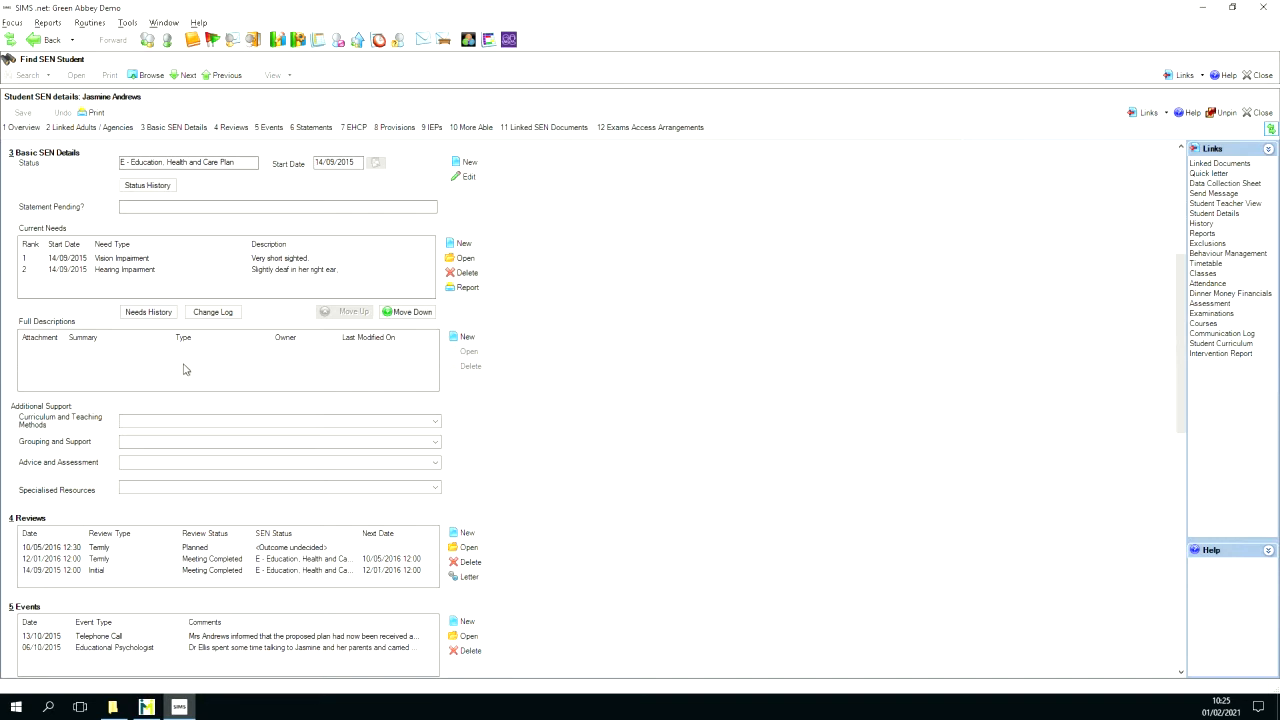
{"action": "left_click", "coordinate": [466, 337]}
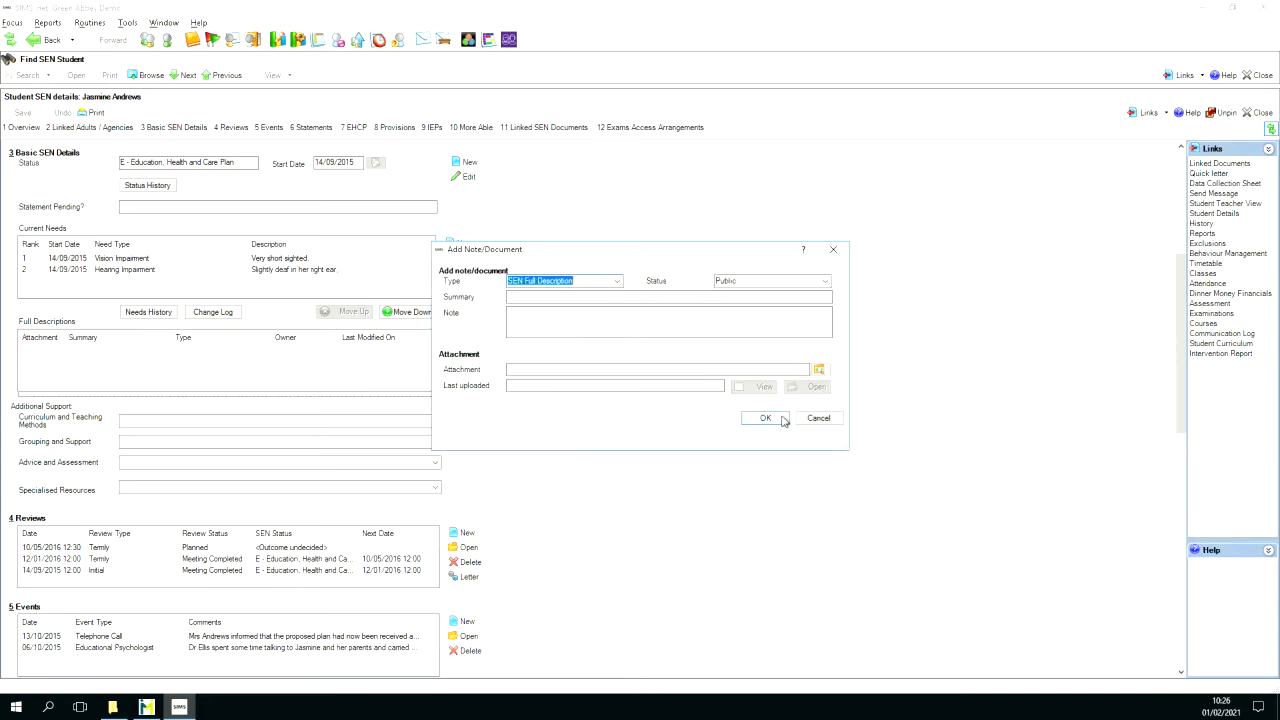
{"action": "left_click", "coordinate": [818, 370]}
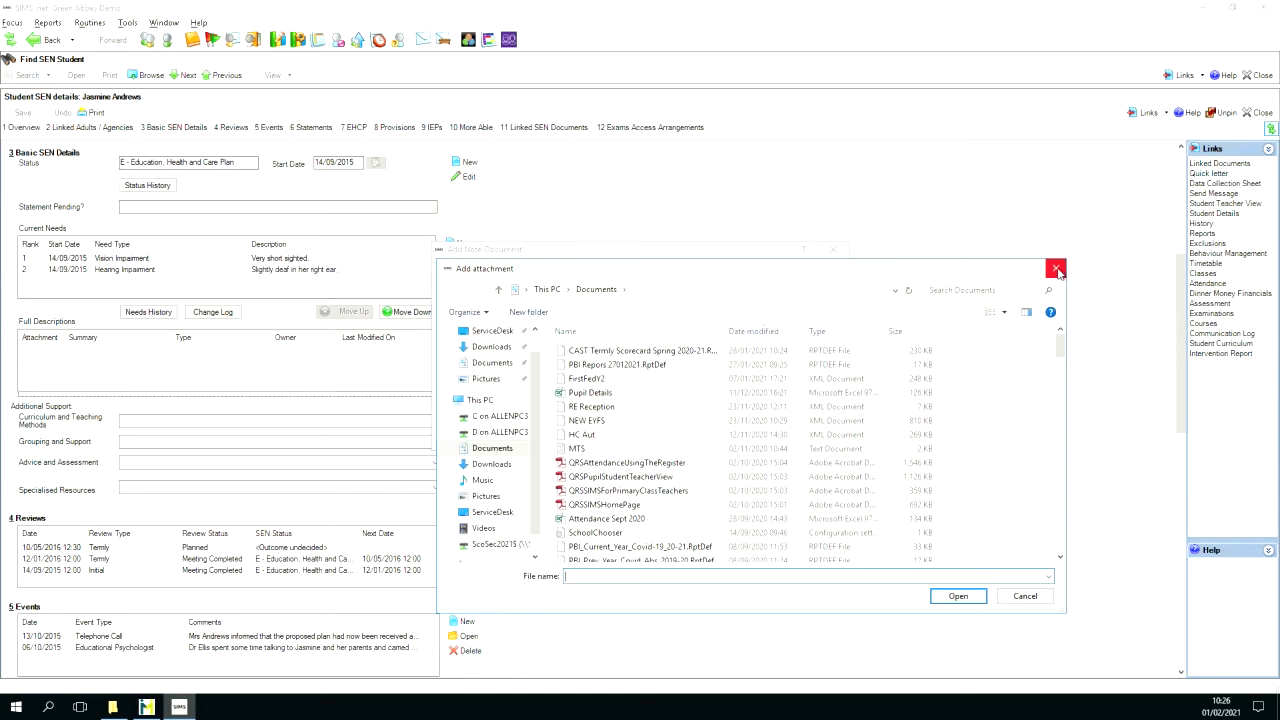
{"action": "left_click", "coordinate": [1055, 268]}
{"action": "left_click", "coordinate": [765, 418]}
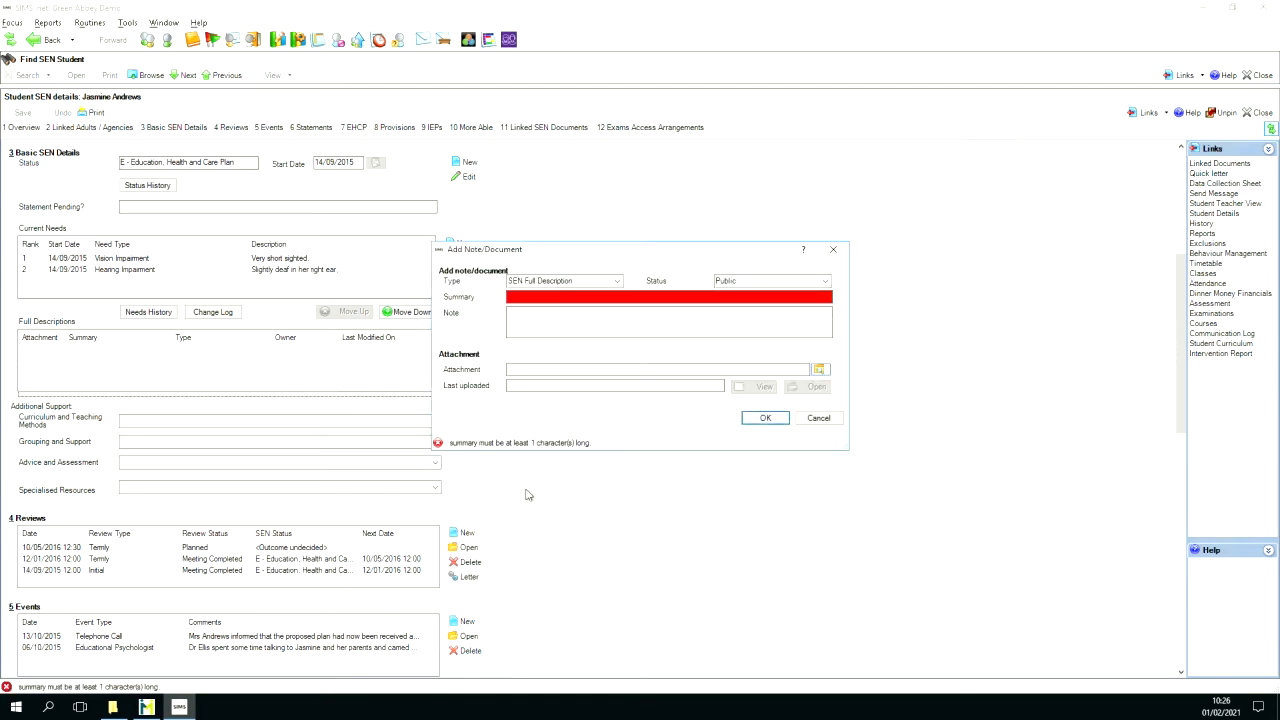
{"action": "left_click", "coordinate": [817, 418]}
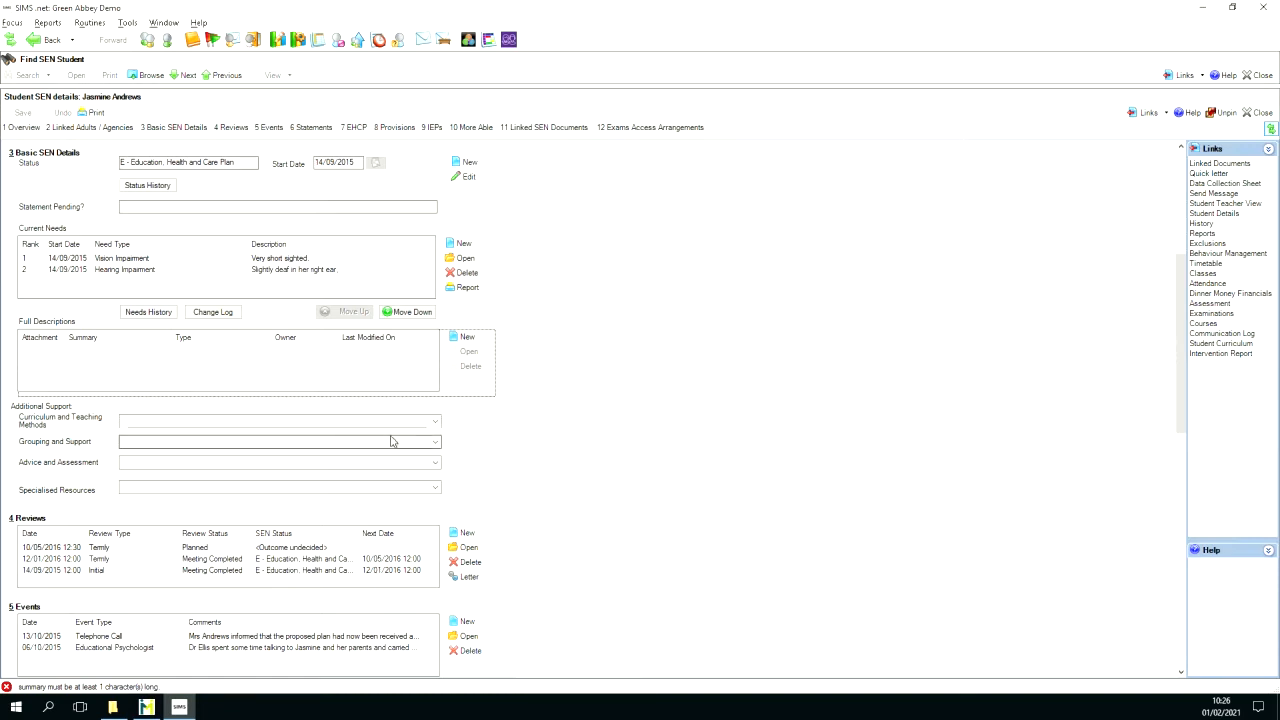
Step: Set Curriculum and Teaching Methods to Some curriculum modifications, and Grouping and Support to Targeted and sustained additional support
{"action": "left_click", "coordinate": [435, 422]}
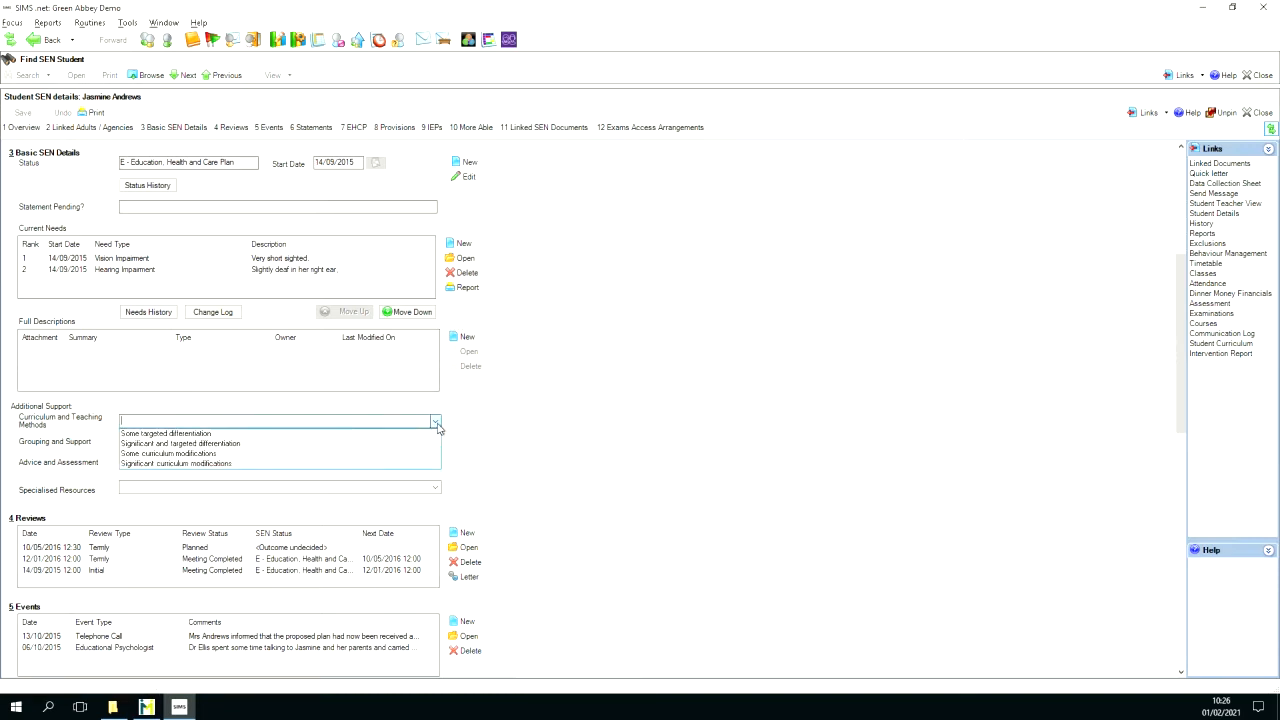
{"action": "left_click", "coordinate": [398, 454]}
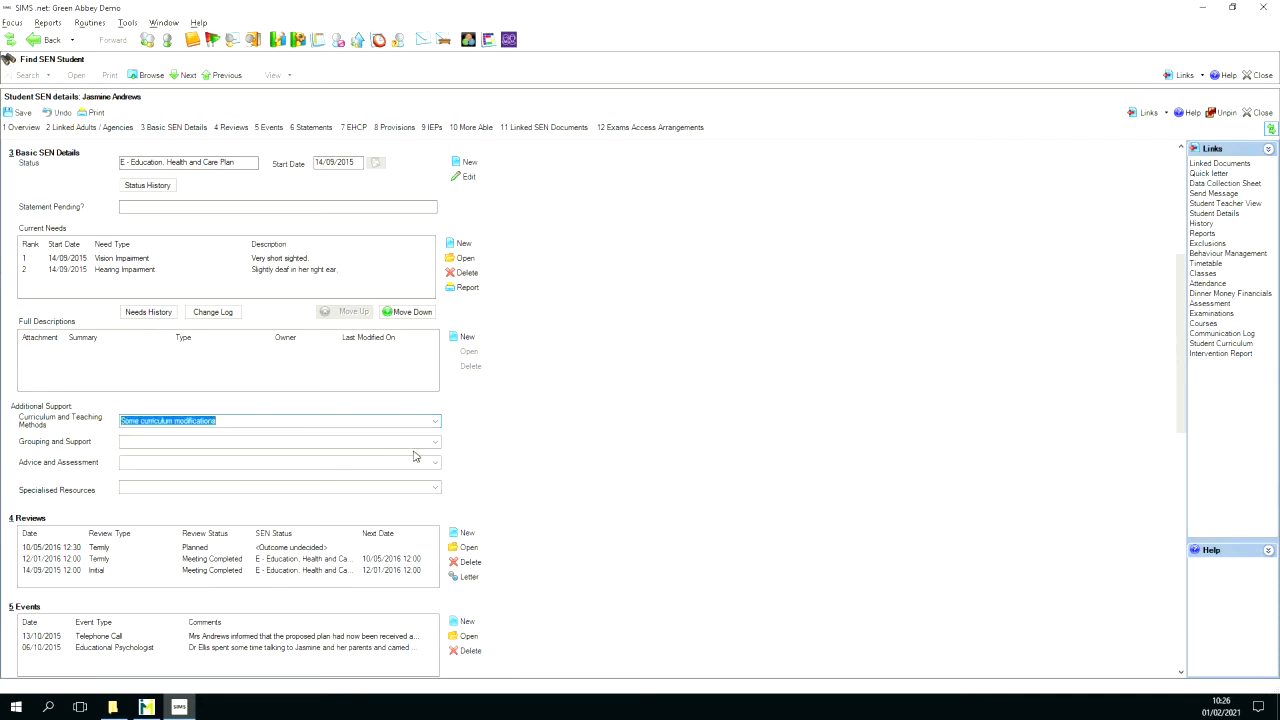
{"action": "left_click", "coordinate": [435, 442]}
{"action": "left_click", "coordinate": [425, 458]}
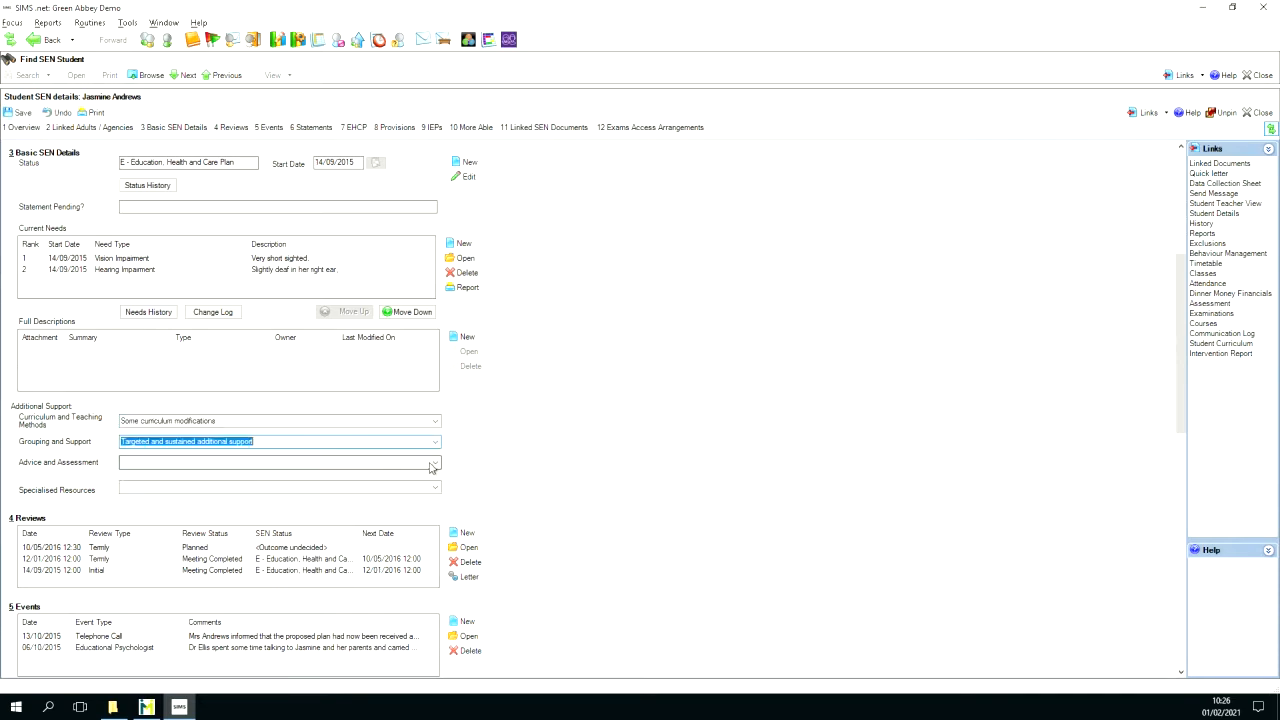
Step: Set Advice and Assessment to School based assessment, and Specialised Resources to Individual access to specialised equipment
{"action": "left_click", "coordinate": [433, 464]}
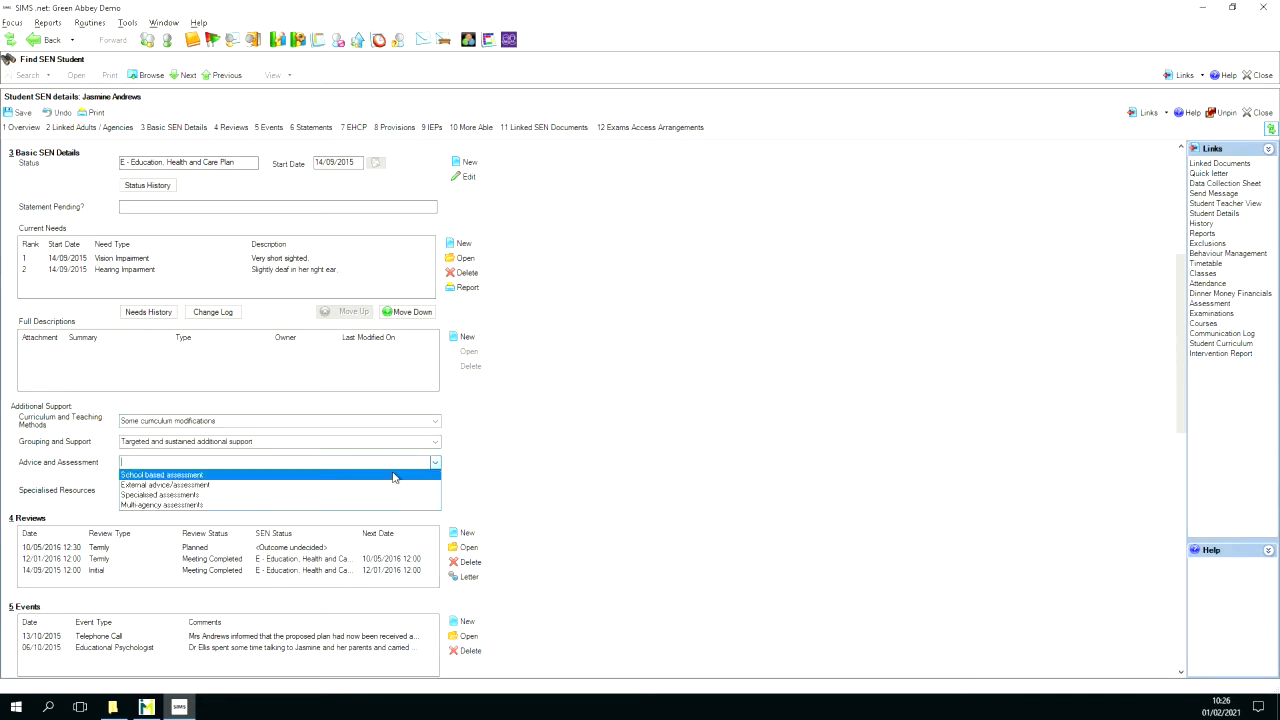
{"action": "left_click", "coordinate": [395, 476]}
{"action": "left_click", "coordinate": [435, 487]}
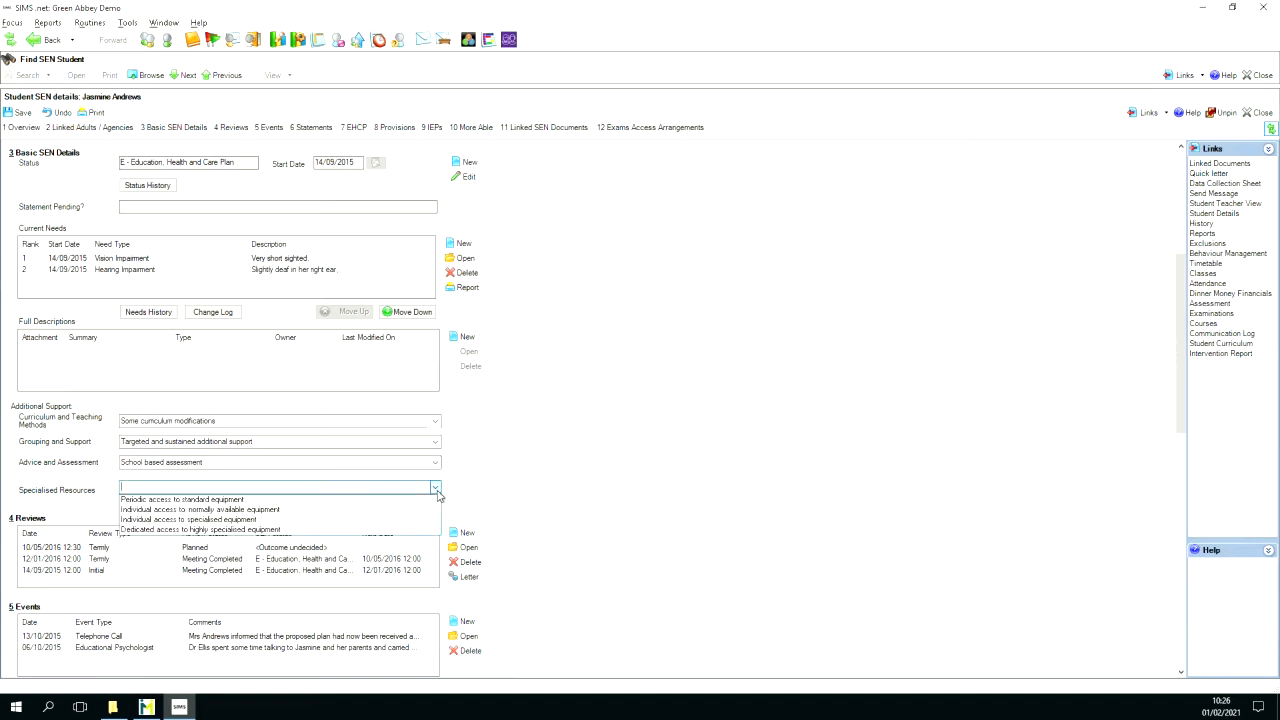
{"action": "left_click", "coordinate": [365, 522]}
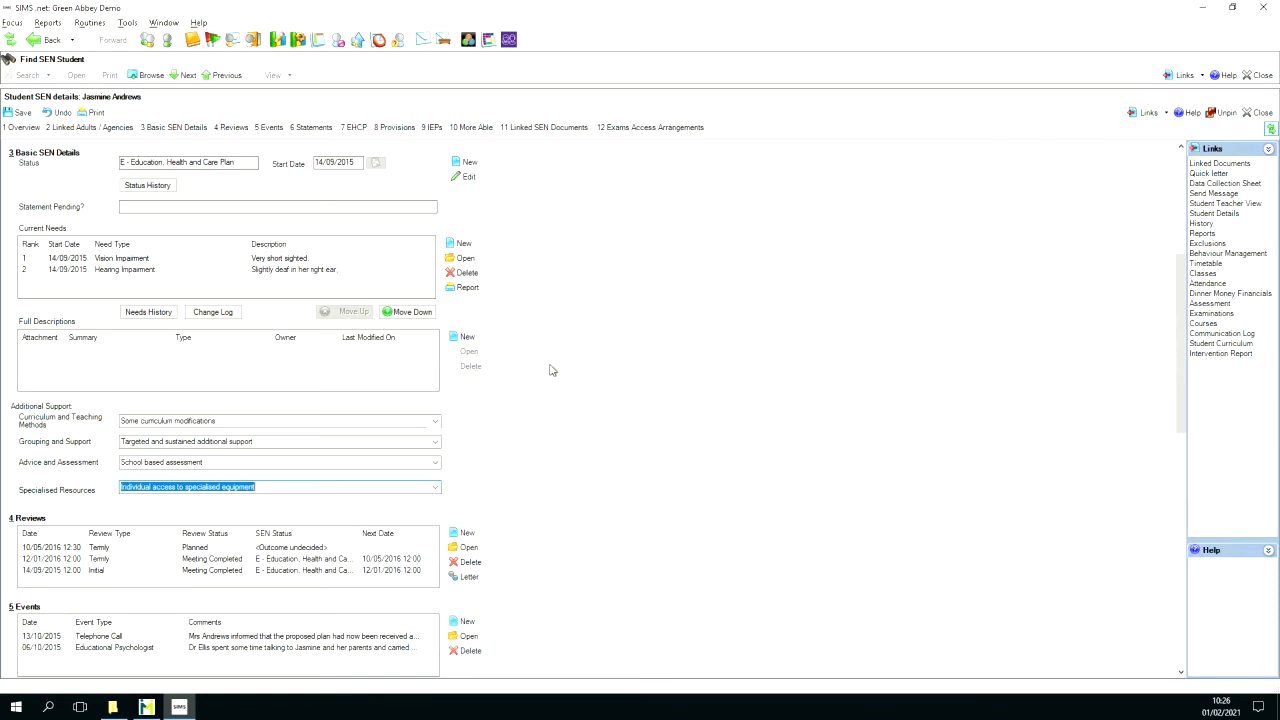
Step: View the details of the termly review dated 12/01/2016, including its outcome, next review and documents, and close it unchanged
{"action": "left_click", "coordinate": [233, 128]}
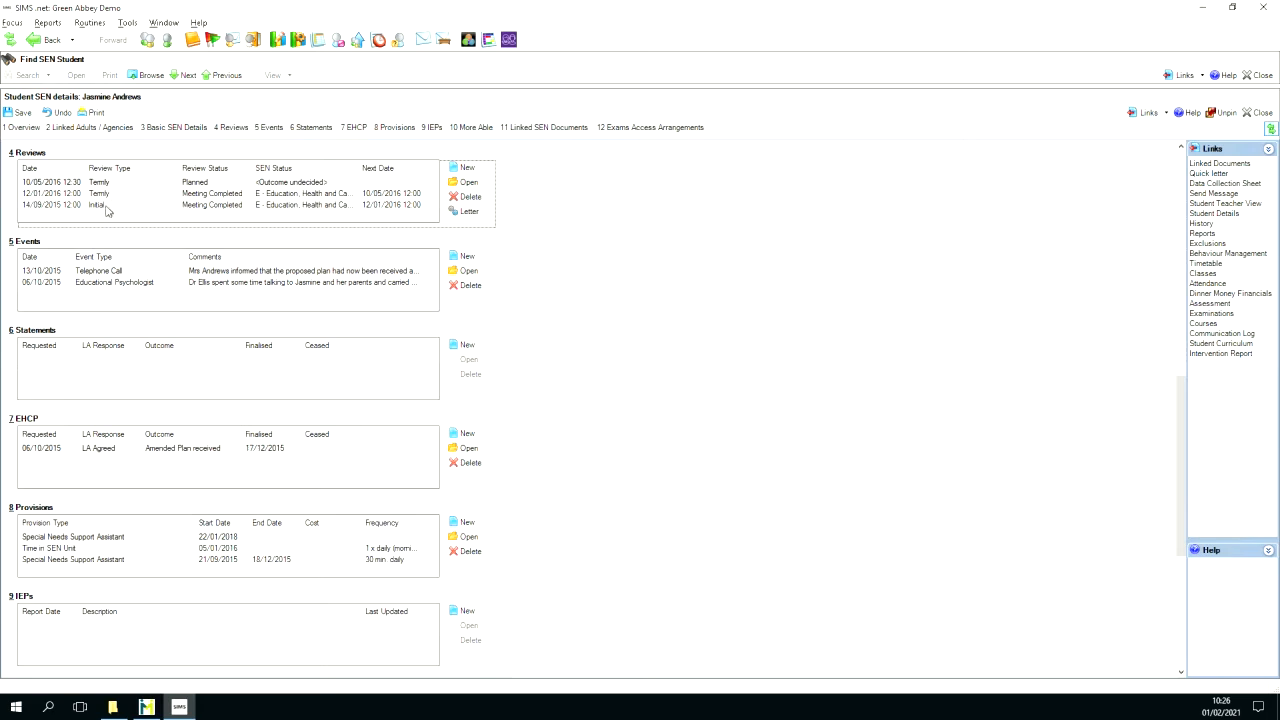
{"action": "double_click", "coordinate": [215, 195]}
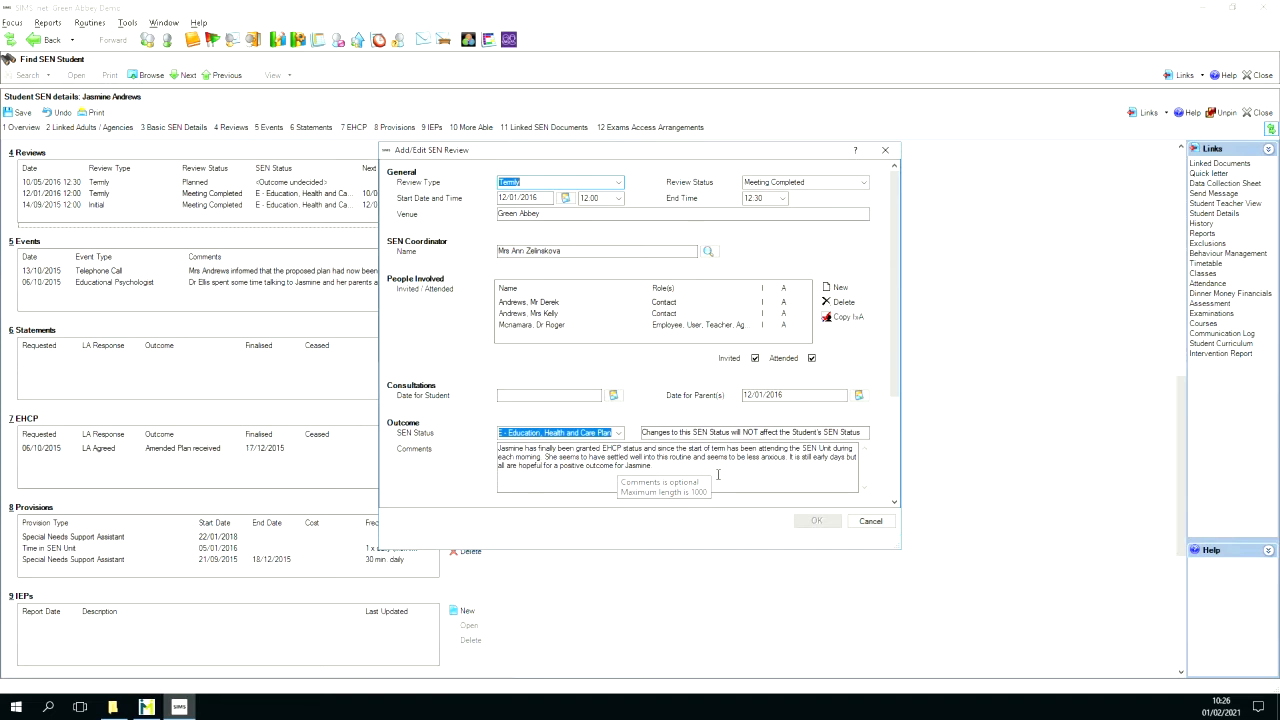
{"action": "left_click_drag", "start_coordinate": [895, 388], "coordinate": [889, 497]}
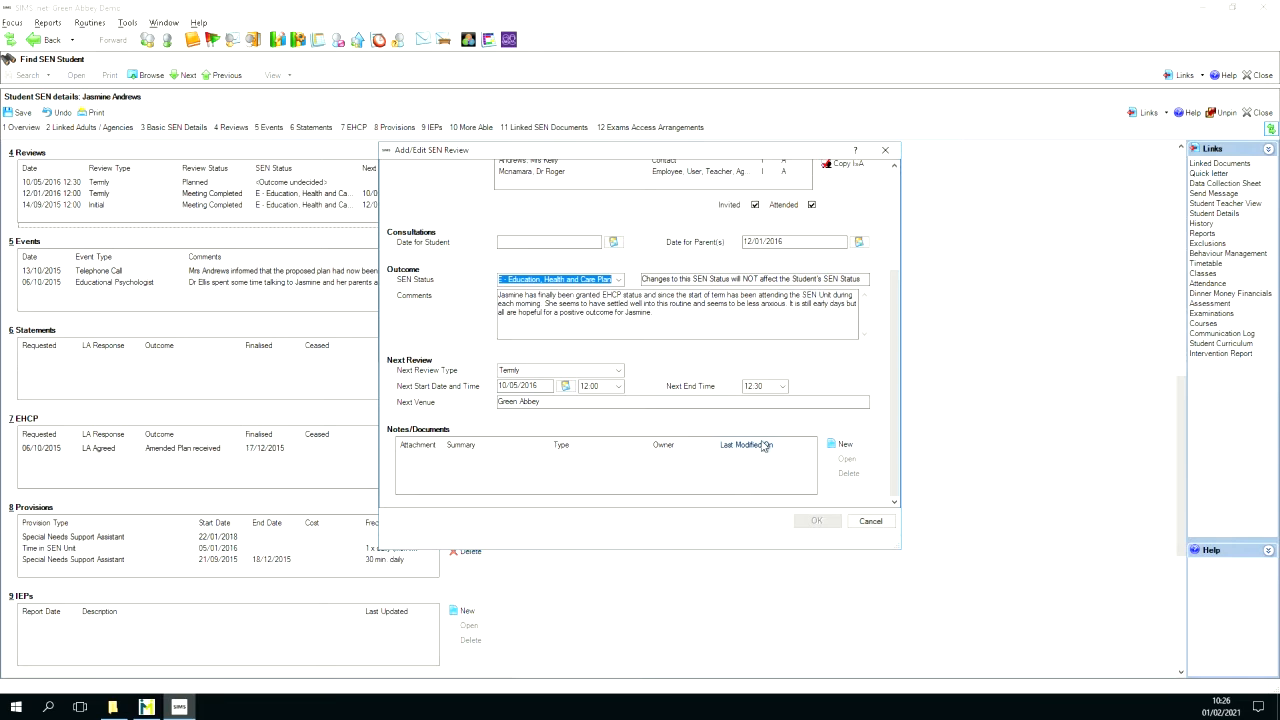
{"action": "left_click", "coordinate": [871, 522]}
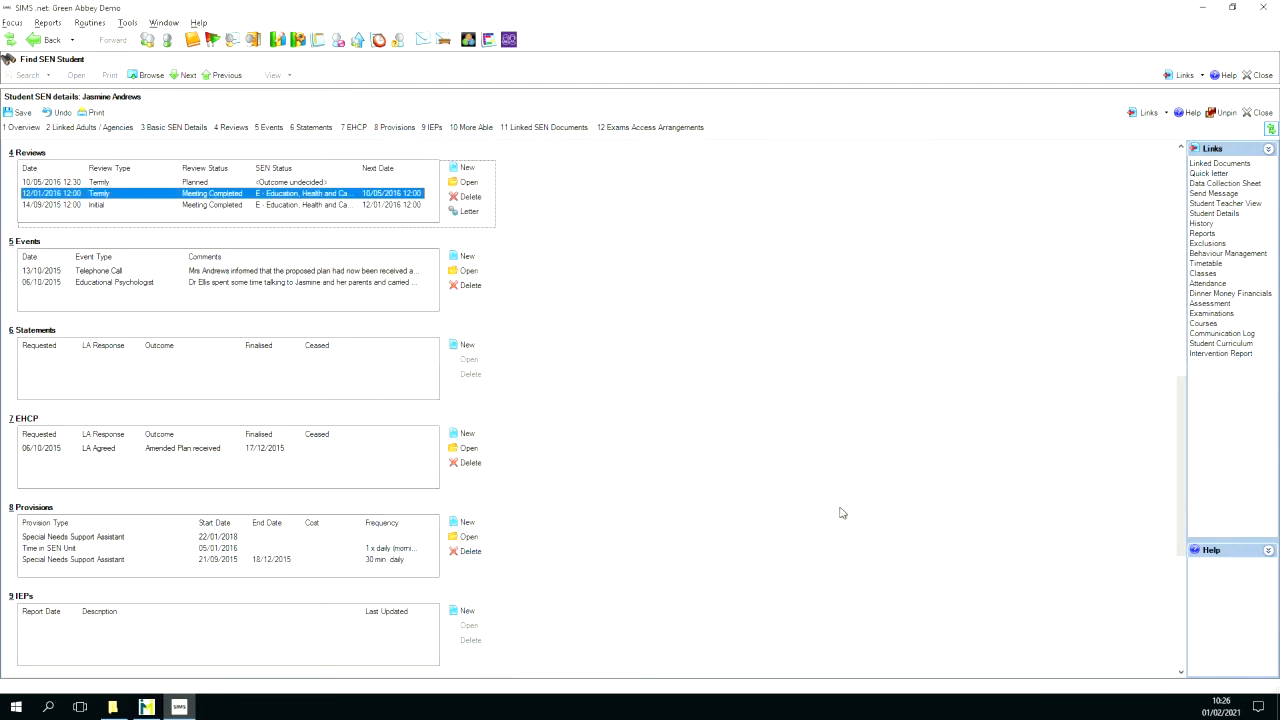
Step: View the comments and people involved in the Educational Psychologist event, and close it unchanged
{"action": "left_click", "coordinate": [268, 129]}
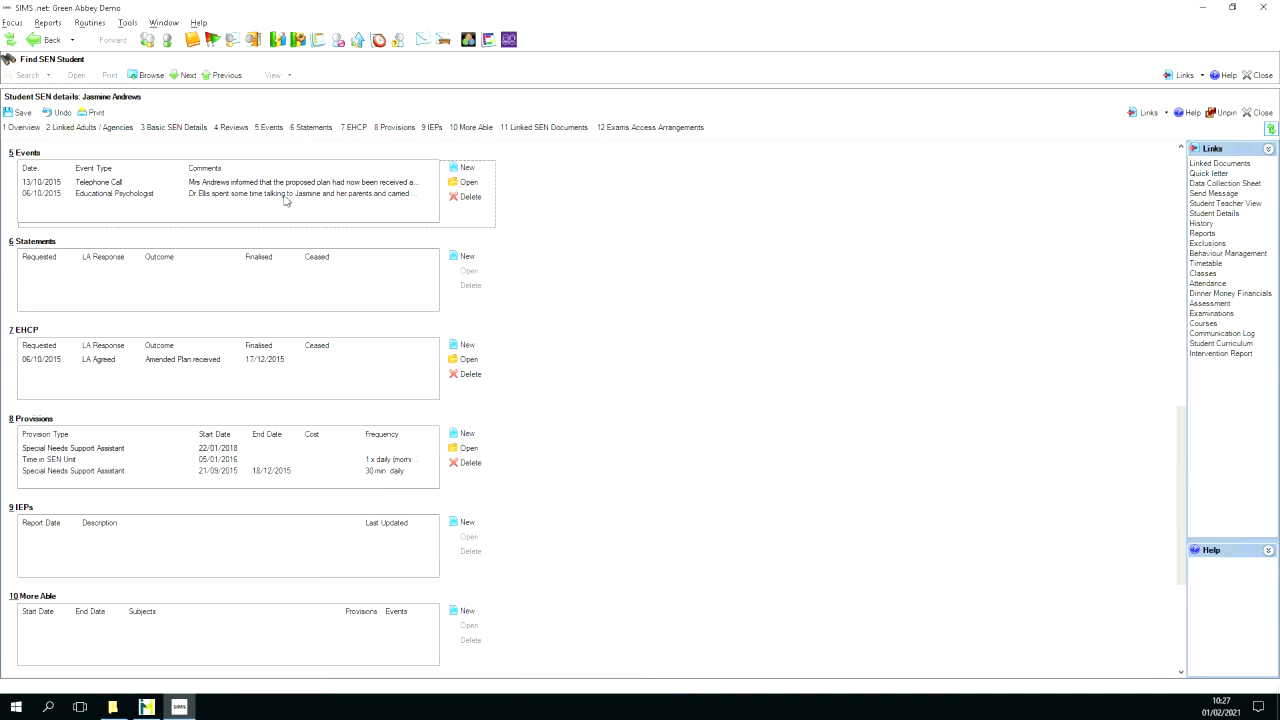
{"action": "double_click", "coordinate": [130, 197]}
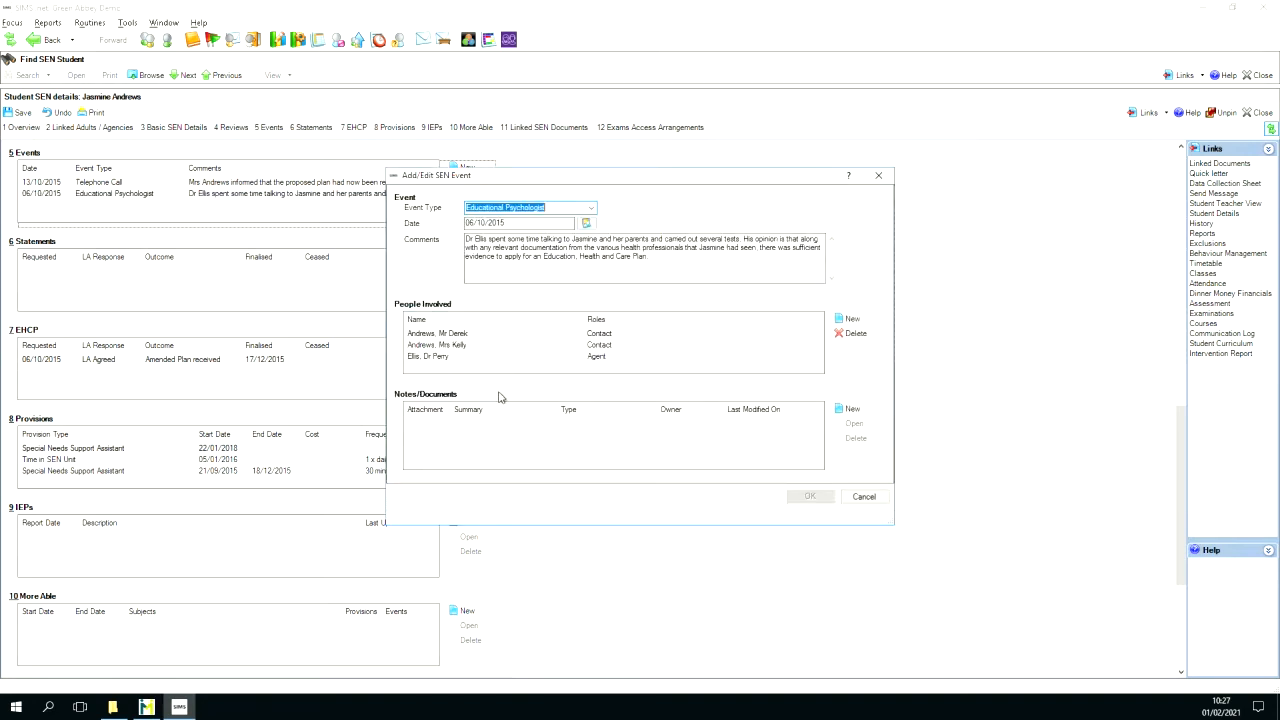
{"action": "left_click", "coordinate": [879, 178]}
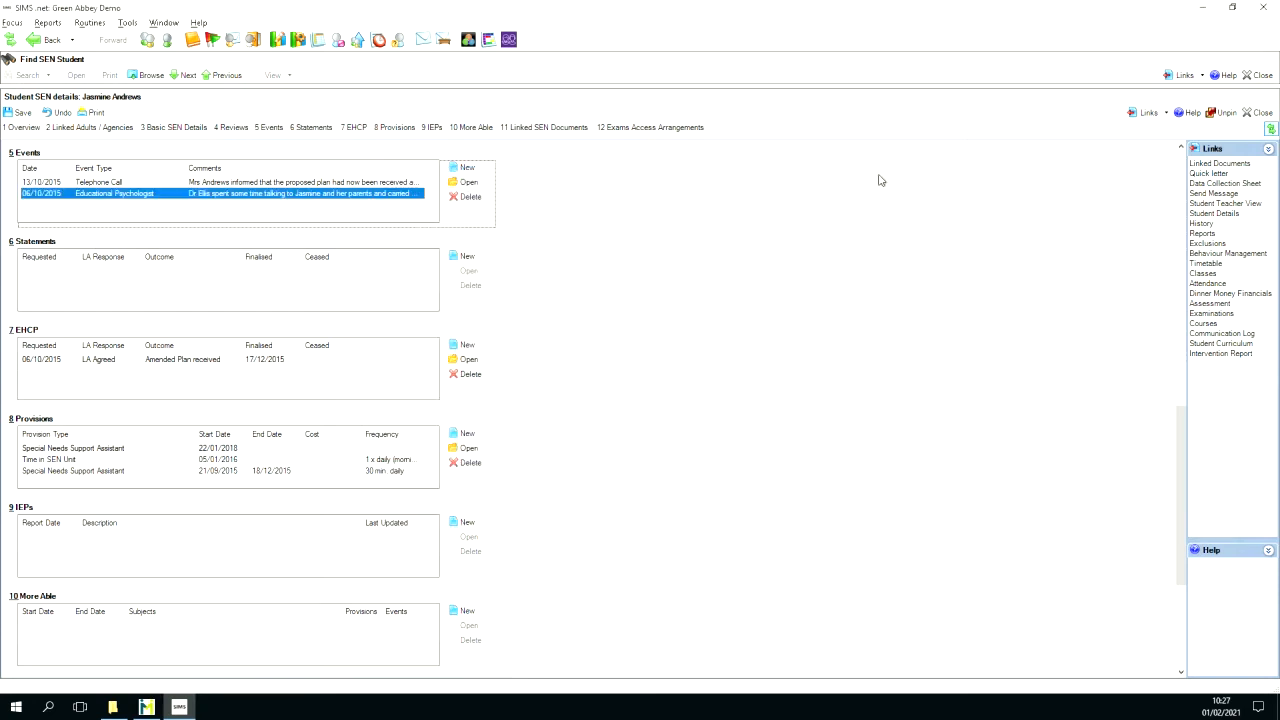
Step: Check the Statements section and view the details of the existing EHCP entry, closing it without changes
{"action": "left_click", "coordinate": [312, 128]}
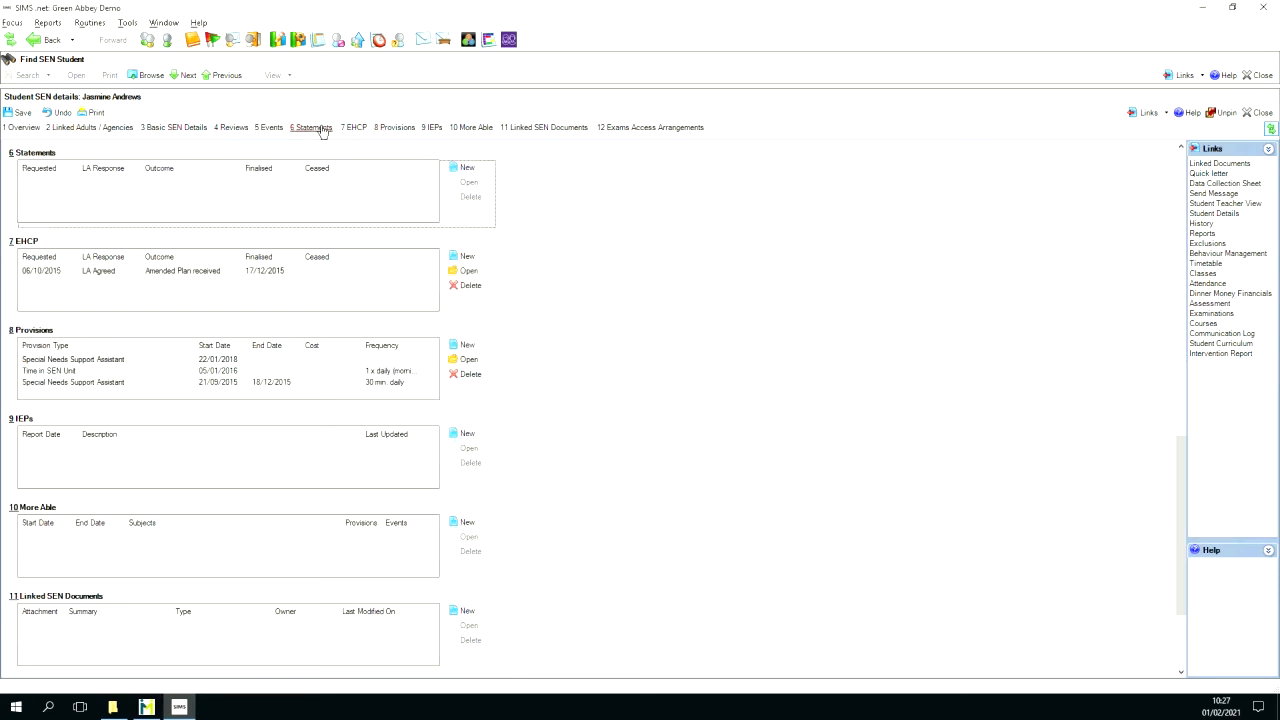
{"action": "left_click", "coordinate": [356, 128]}
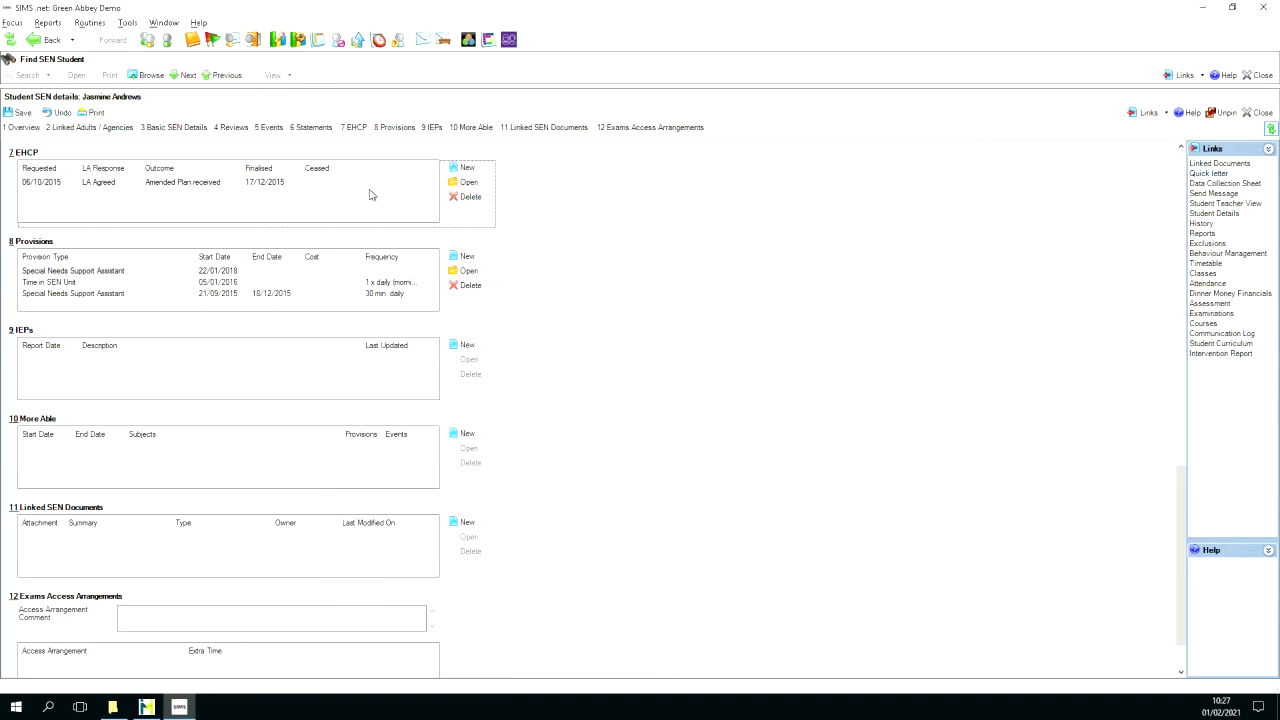
{"action": "left_click", "coordinate": [278, 184]}
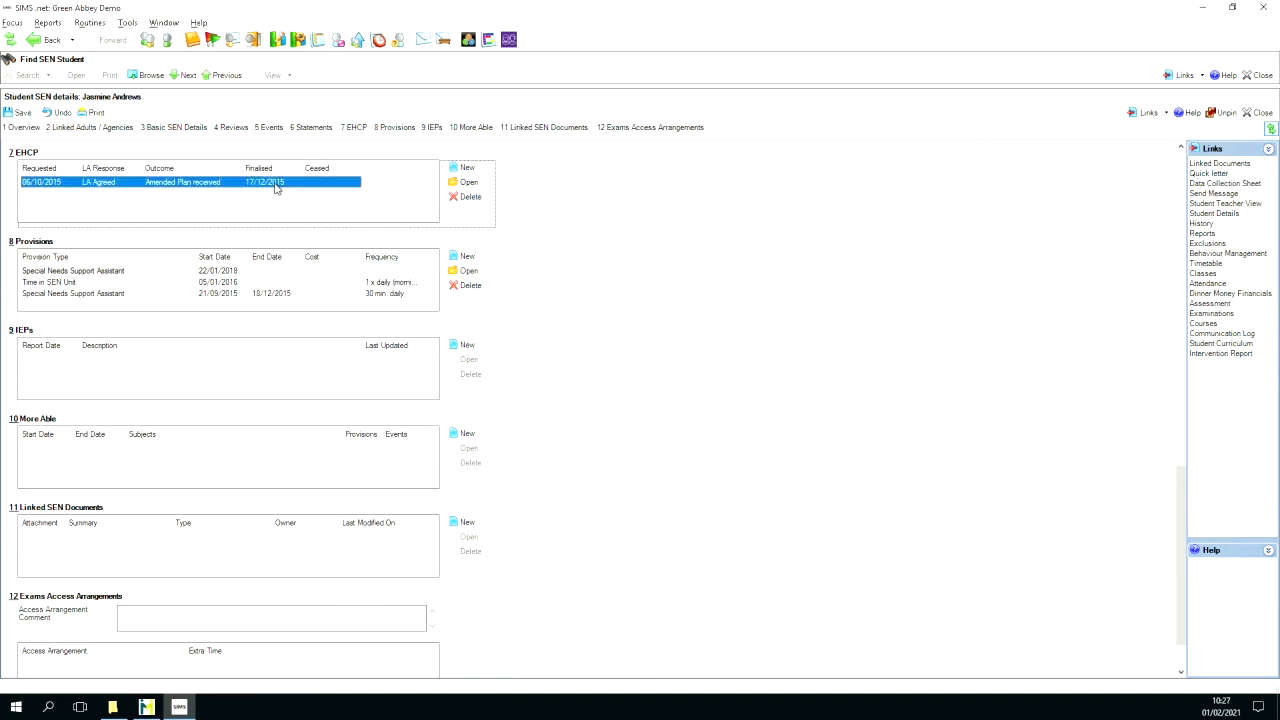
{"action": "left_click", "coordinate": [468, 182]}
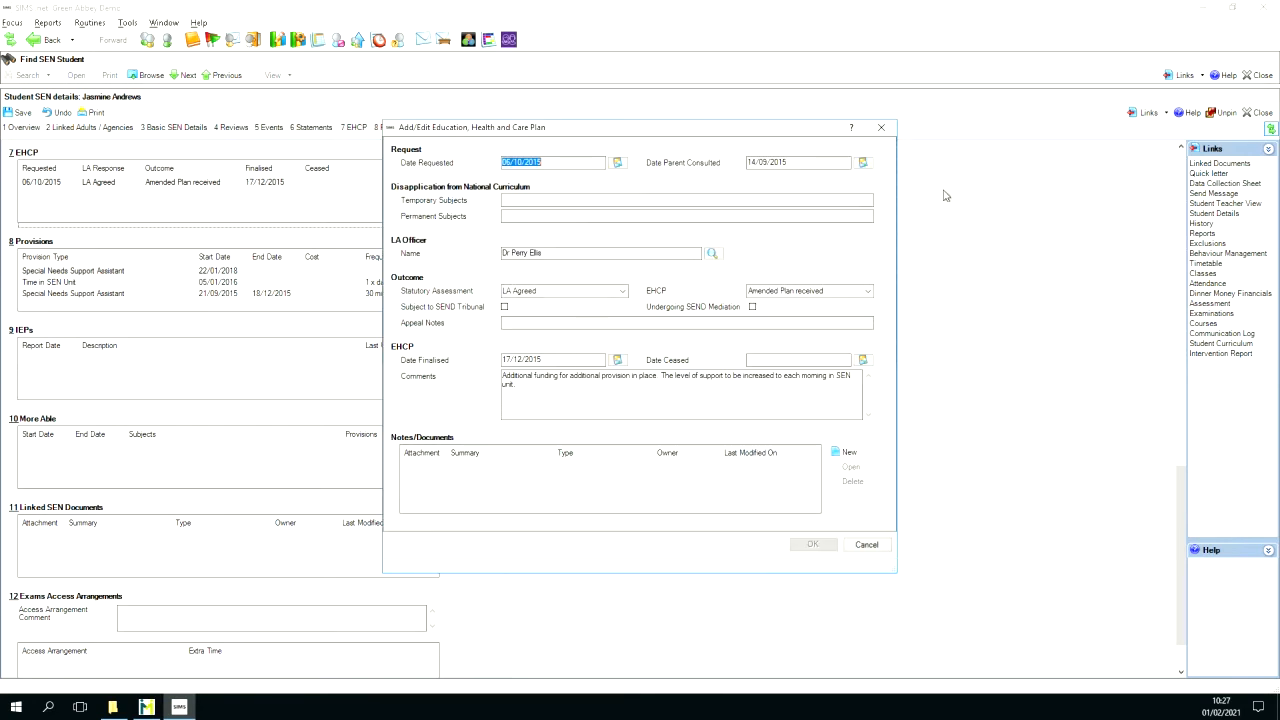
{"action": "left_click", "coordinate": [881, 129]}
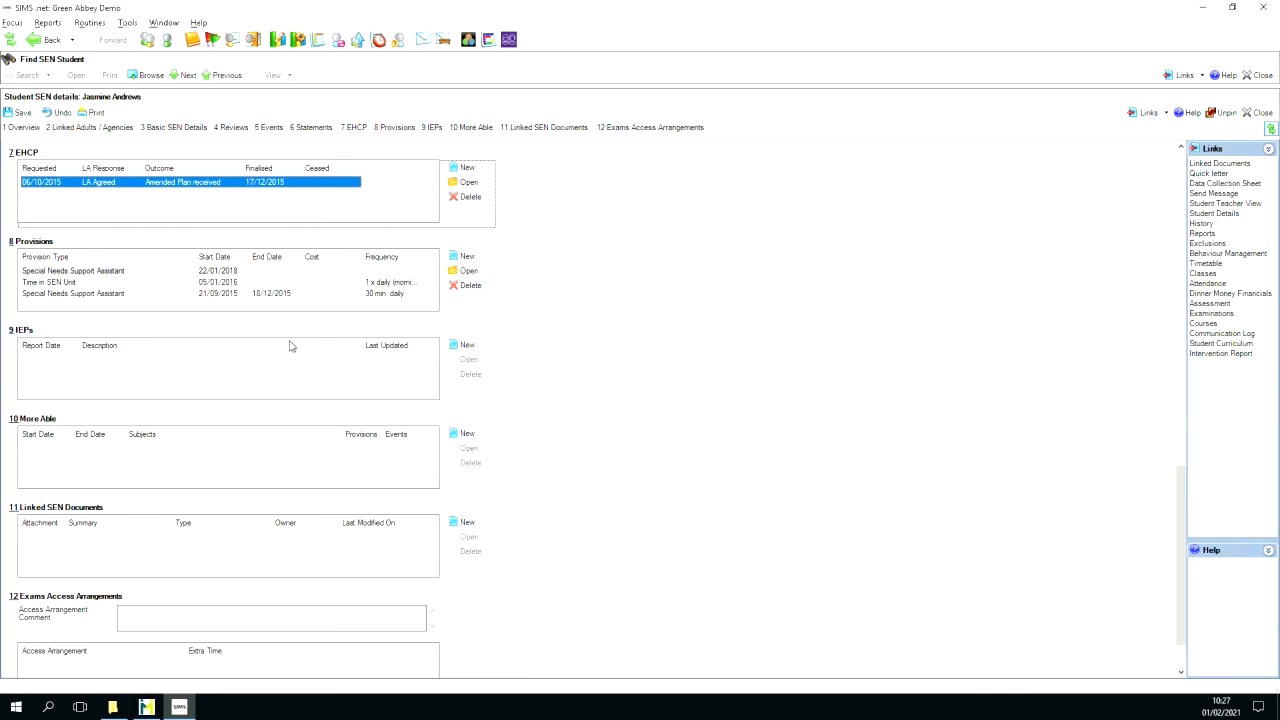
Step: View the details of the Time in SEN Unit provision and close it without changes
{"action": "left_click", "coordinate": [395, 128]}
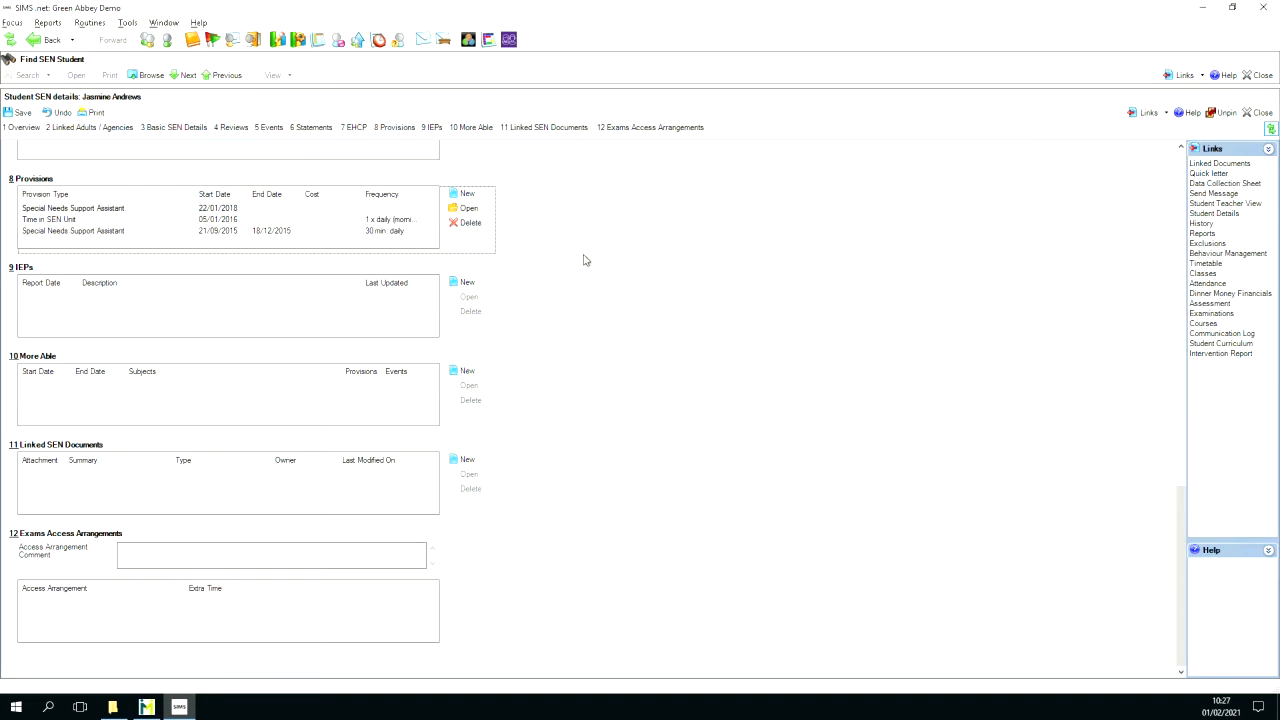
{"action": "left_click", "coordinate": [71, 221]}
{"action": "left_click", "coordinate": [470, 208]}
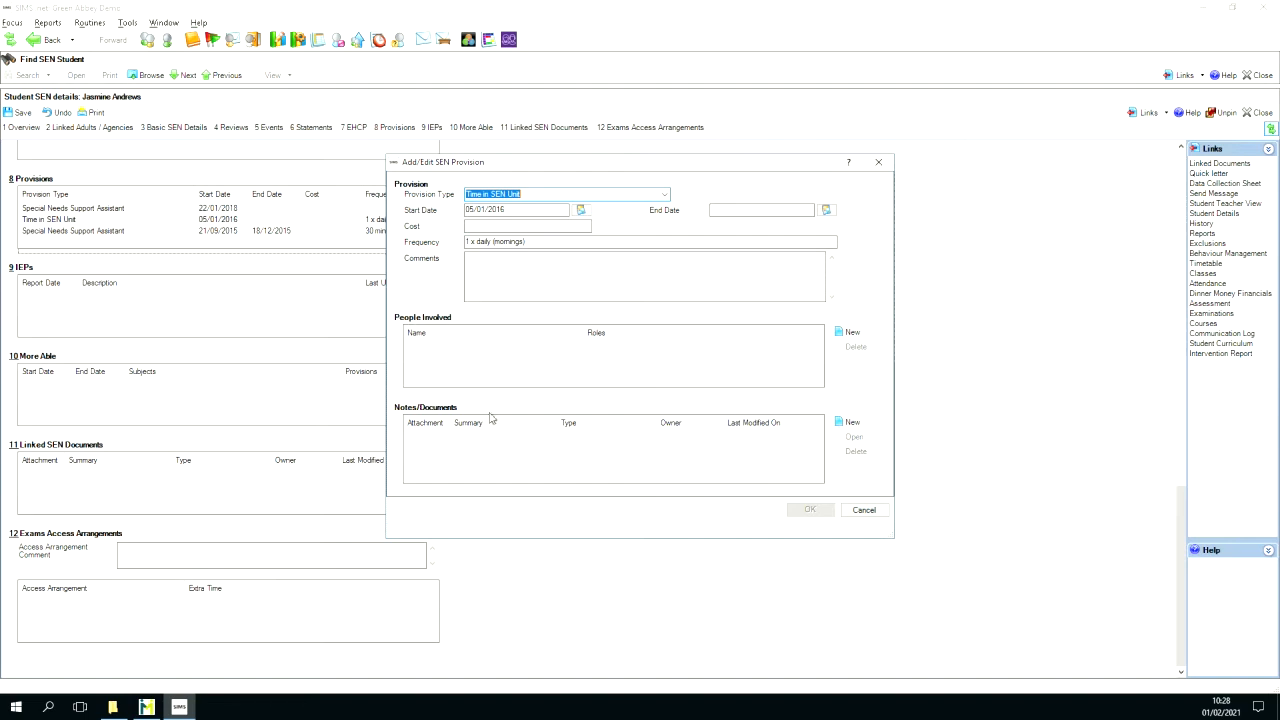
{"action": "left_click", "coordinate": [863, 510]}
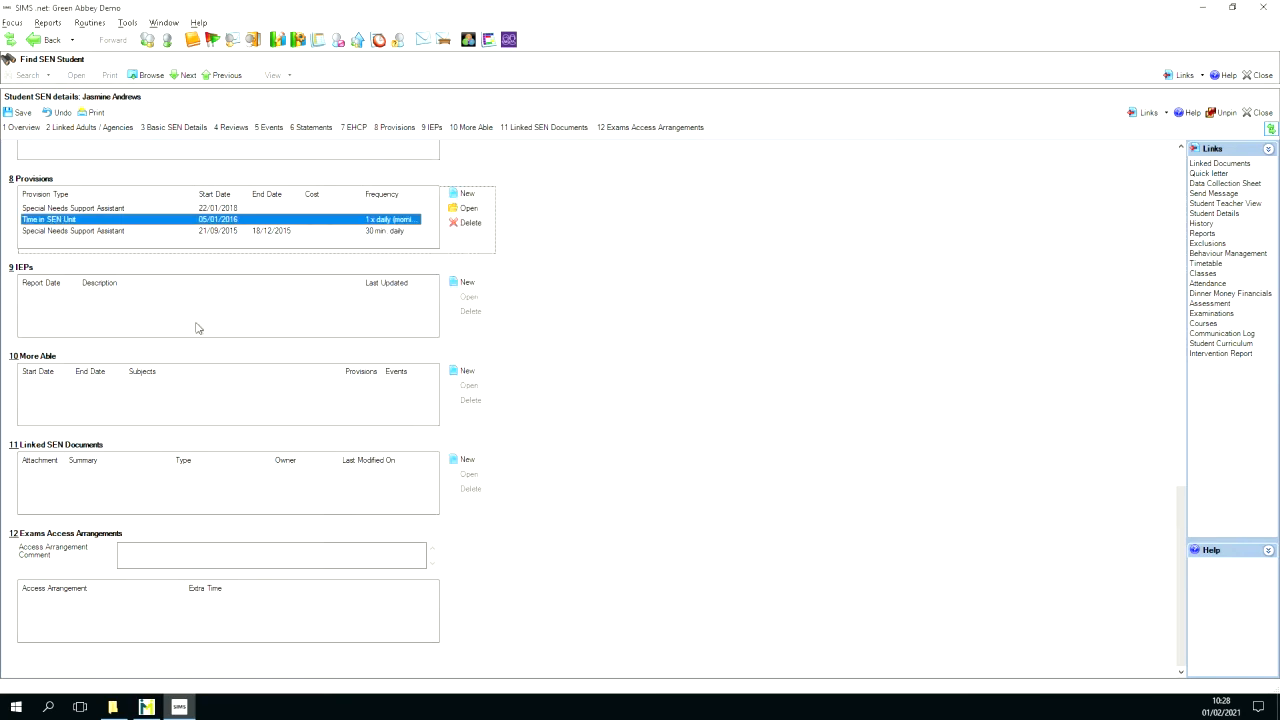
Step: Try to create a new IEP for the student
{"action": "left_click", "coordinate": [466, 284]}
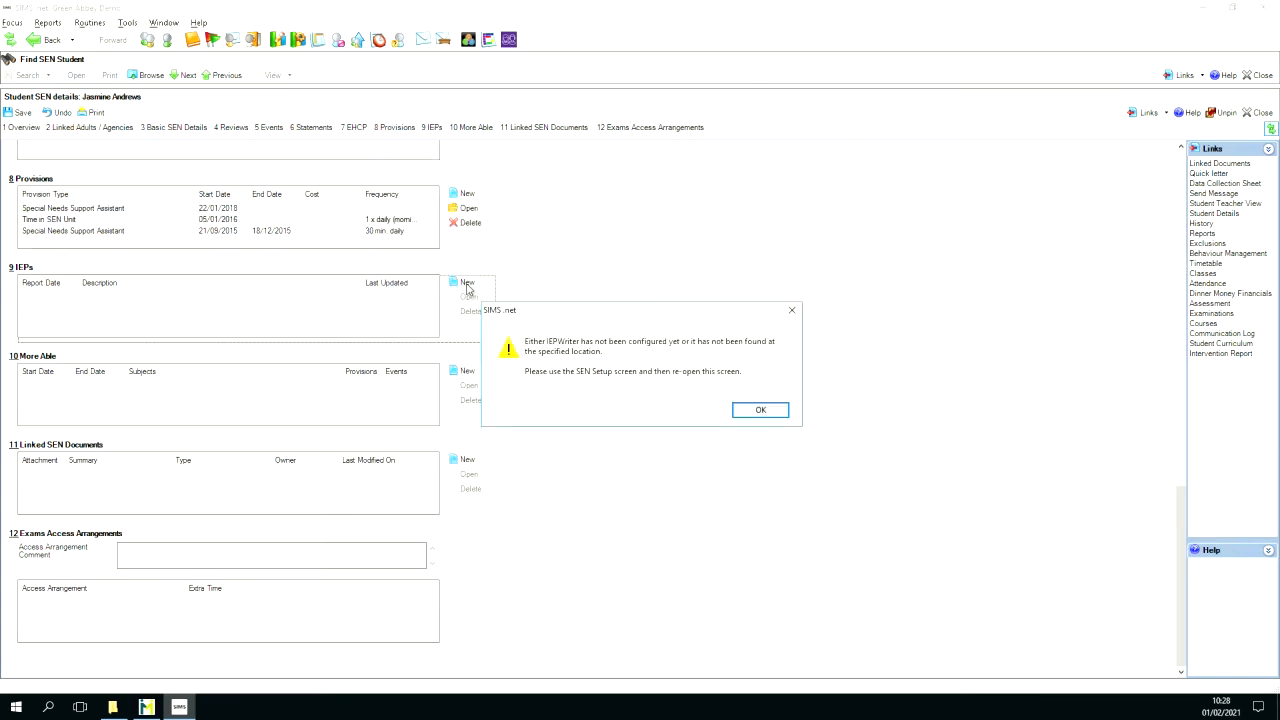
{"action": "left_click", "coordinate": [760, 409]}
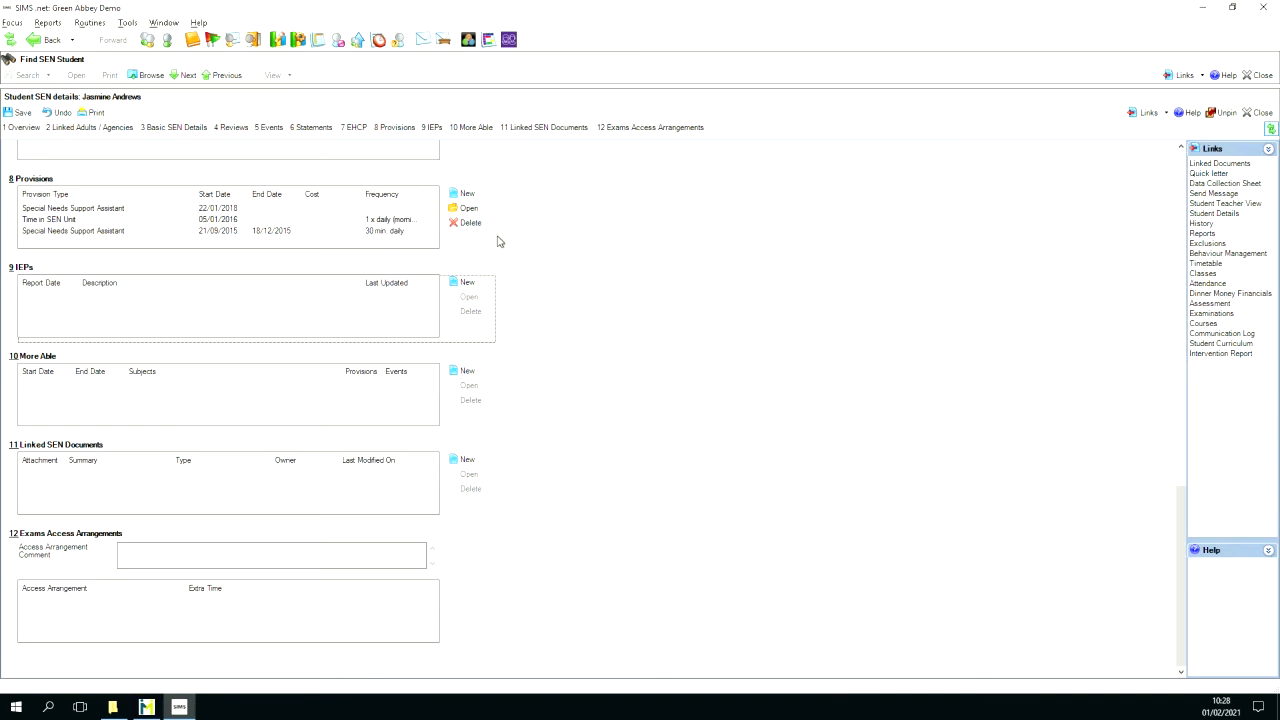
Step: Check the More Able section, save the changes to the student's SEN record and return to the Overview
{"action": "left_click", "coordinate": [476, 128]}
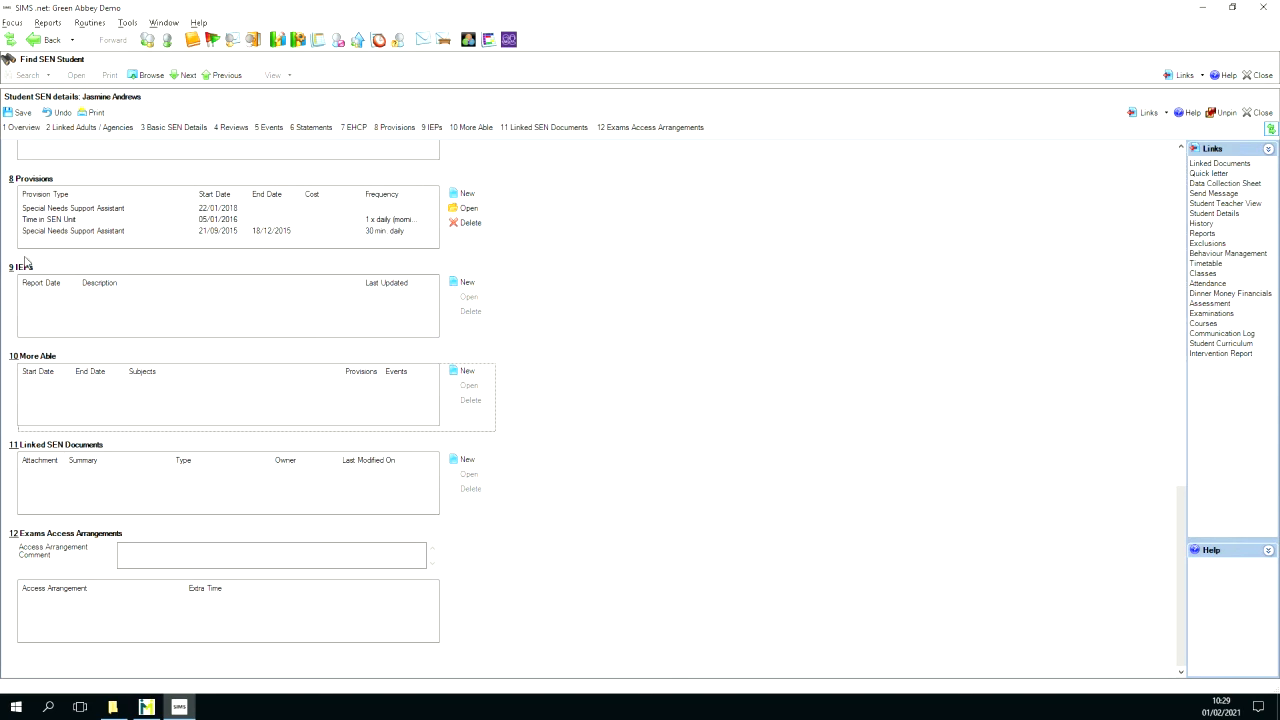
{"action": "left_click", "coordinate": [14, 111]}
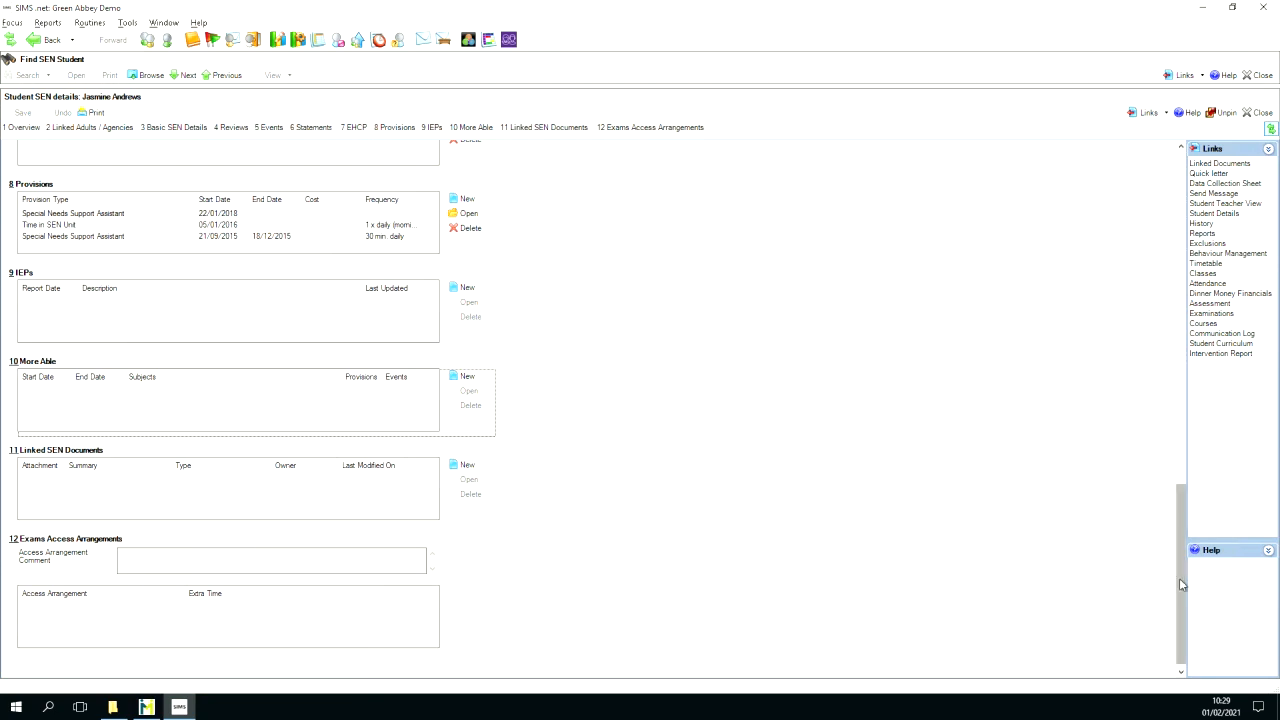
{"action": "left_click_drag", "start_coordinate": [1183, 585], "coordinate": [1157, 234]}
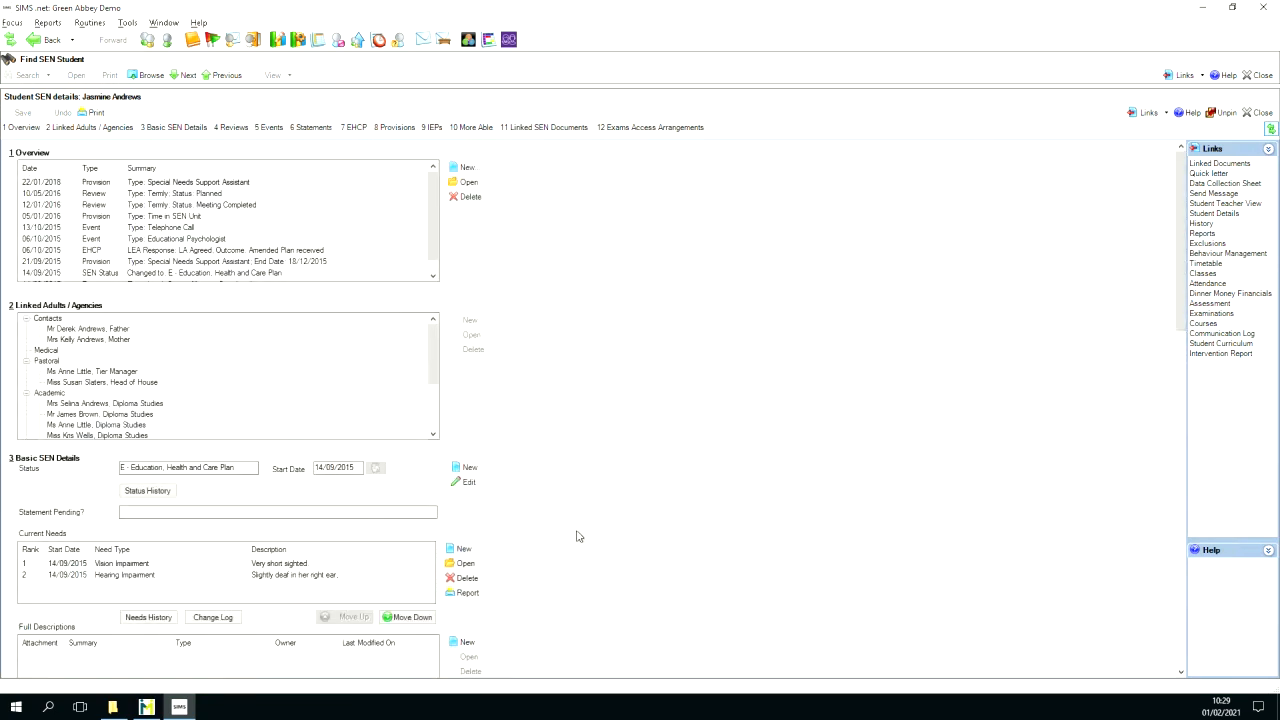